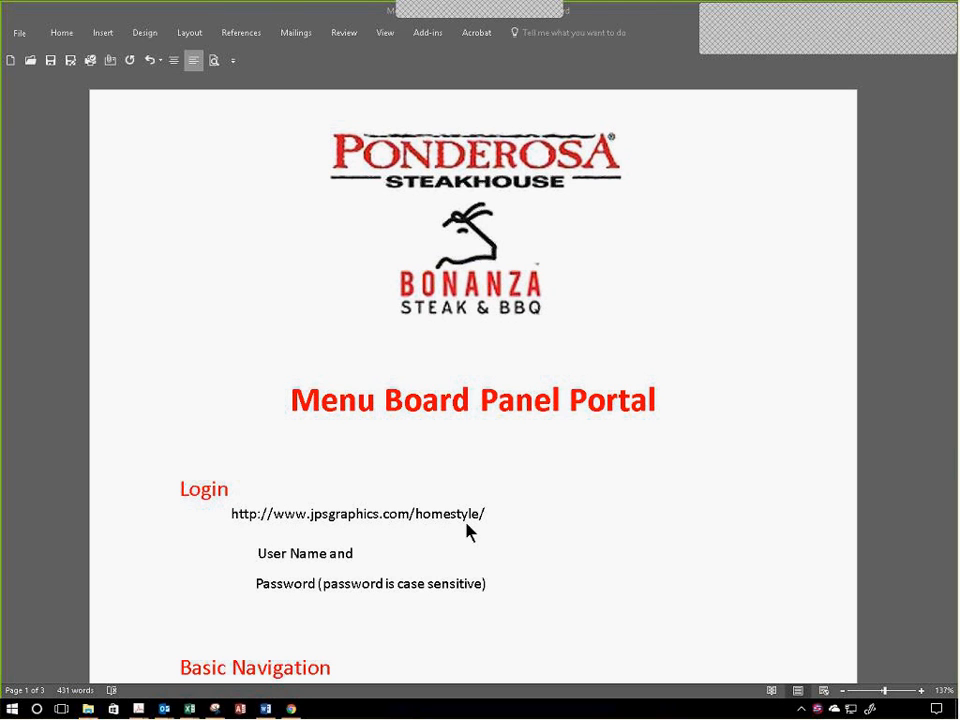
# - Switch to Chrome and log in to the Homestyle Order Site with the account username and password
pyautogui.click(293, 712)
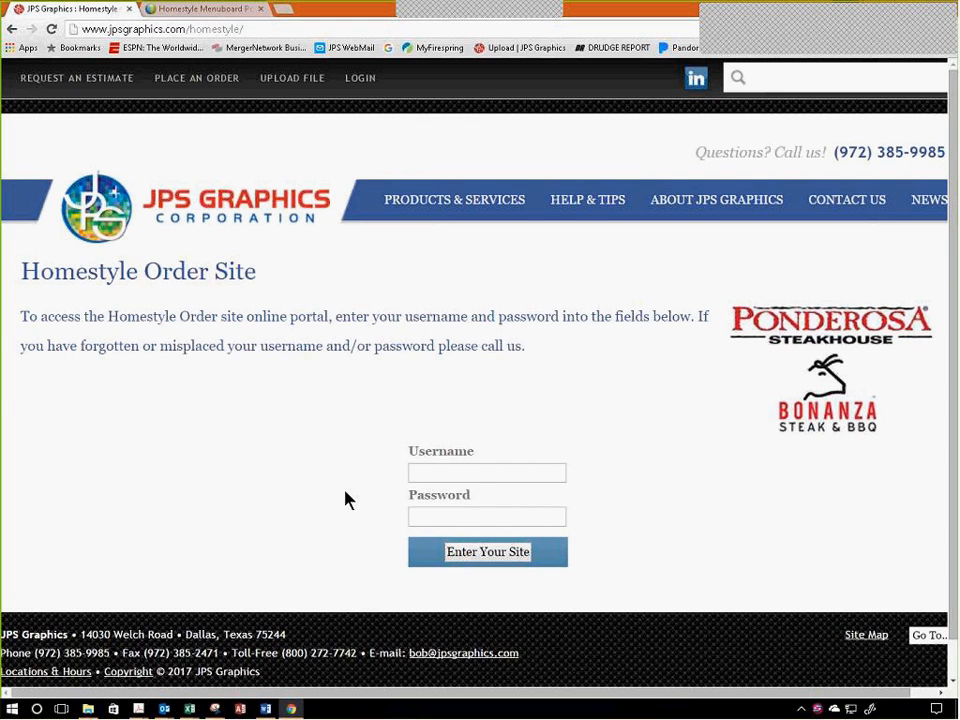
pyautogui.click(446, 475)
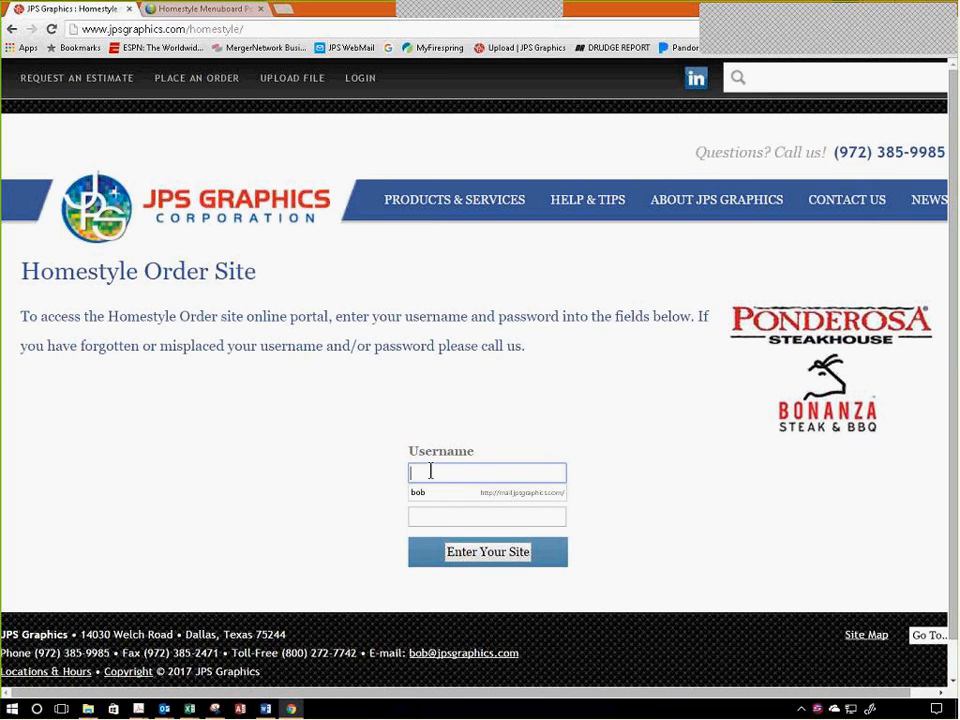
pyautogui.write('hs')
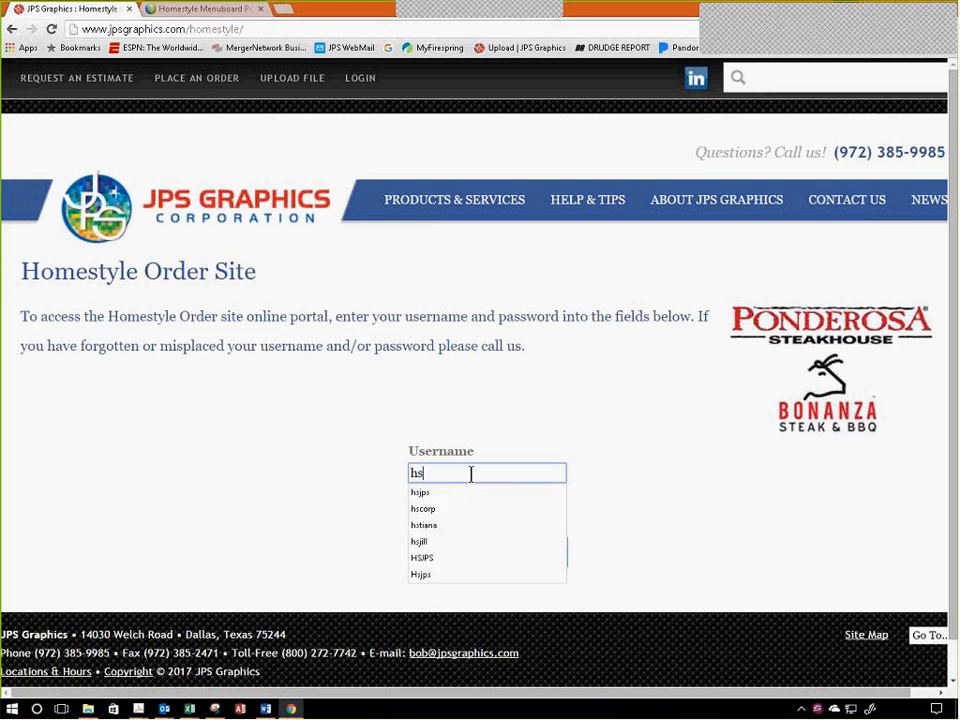
pyautogui.write('jps')
pyautogui.click(477, 417)
pyautogui.click(440, 515)
pyautogui.write('•••••••')
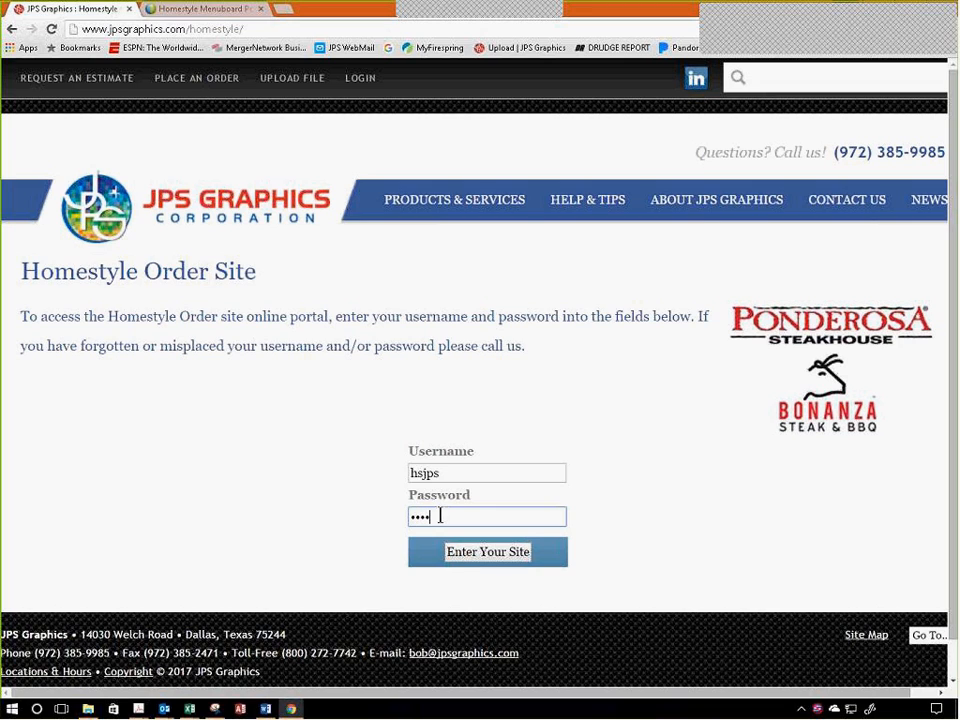
pyautogui.write('•••')
pyautogui.click(476, 560)
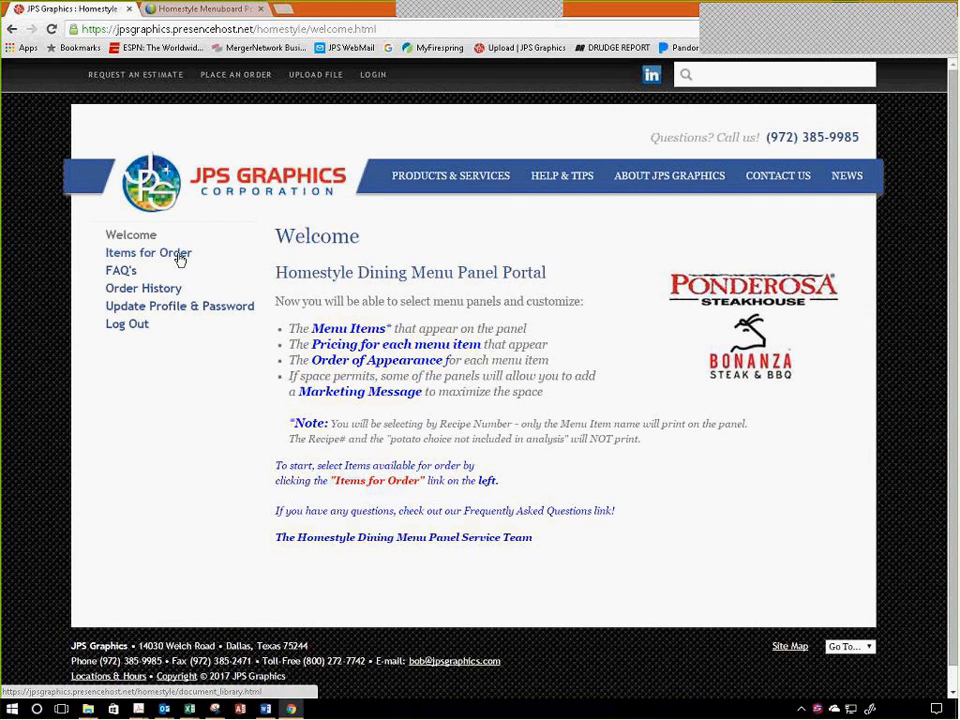
# - Open the FAQ's page and review its questions and the contact form below them
pyautogui.click(114, 276)
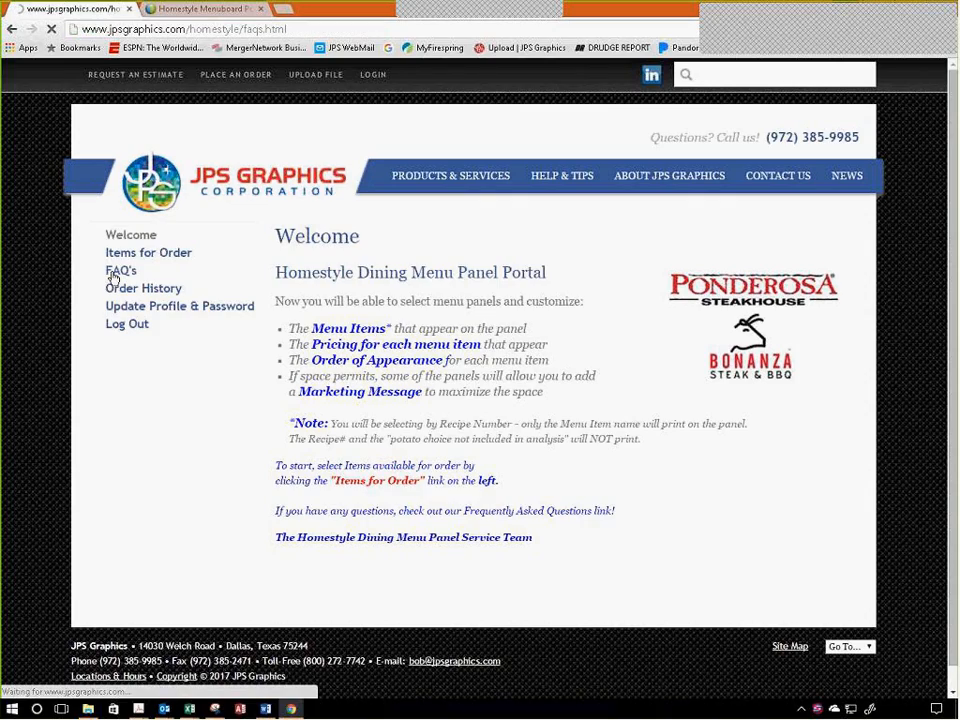
pyautogui.scroll(-2, 286, 397)
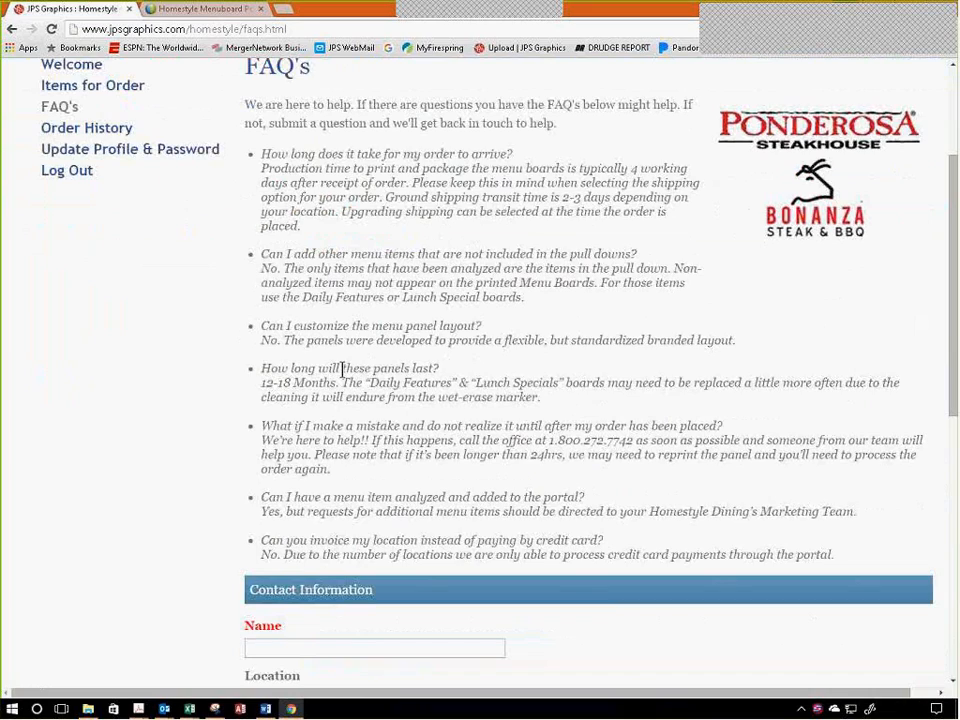
pyautogui.scroll(-5, 343, 370)
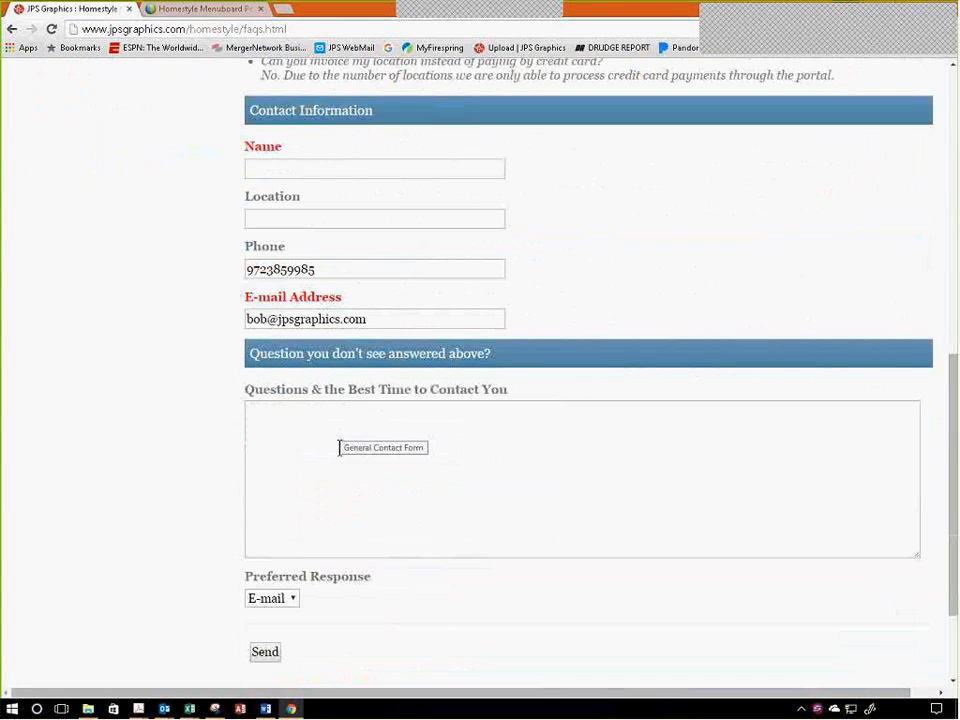
pyautogui.scroll(6, 339, 448)
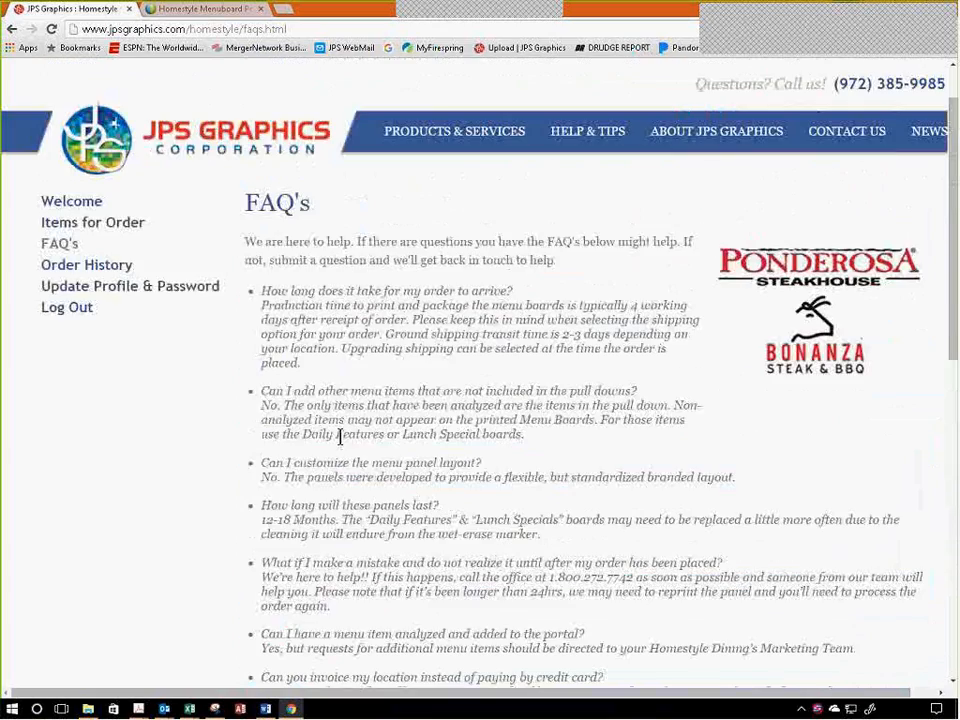
pyautogui.scroll(1, 340, 437)
# - View the order history, and look through the user information on the Update Profile & Password page
pyautogui.click(78, 336)
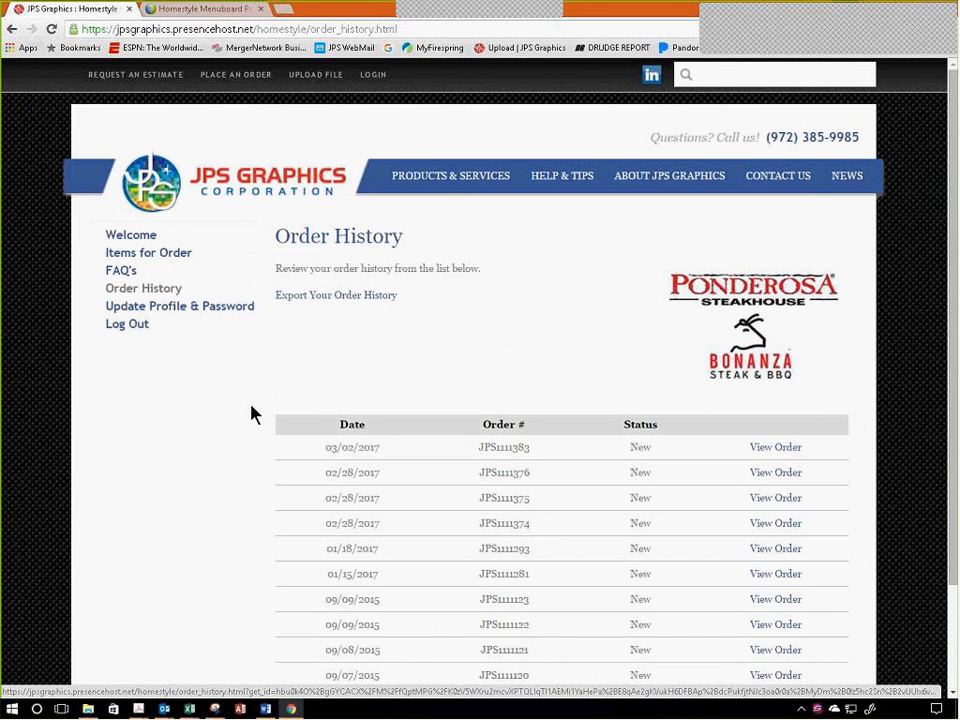
pyautogui.click(142, 310)
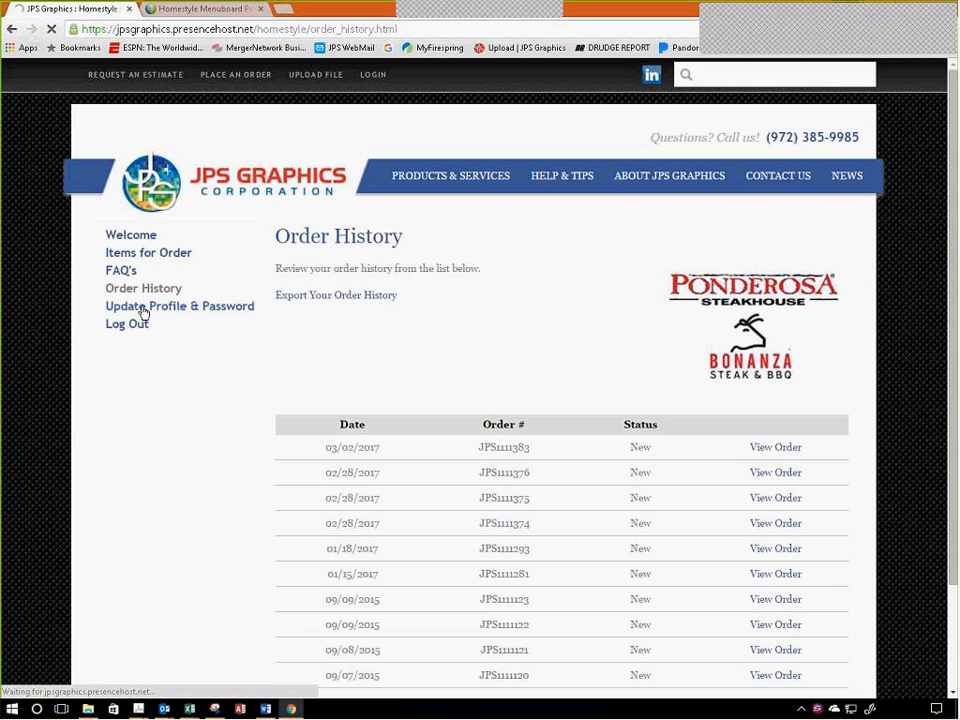
pyautogui.scroll(-3, 214, 429)
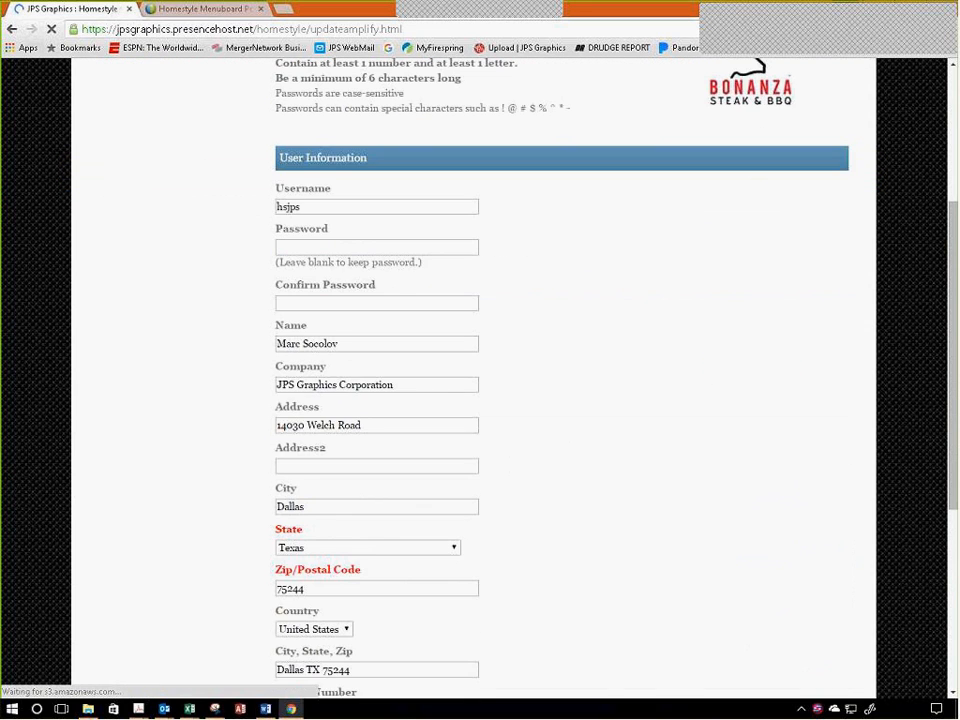
pyautogui.scroll(-3, 212, 426)
pyautogui.scroll(-3, 240, 428)
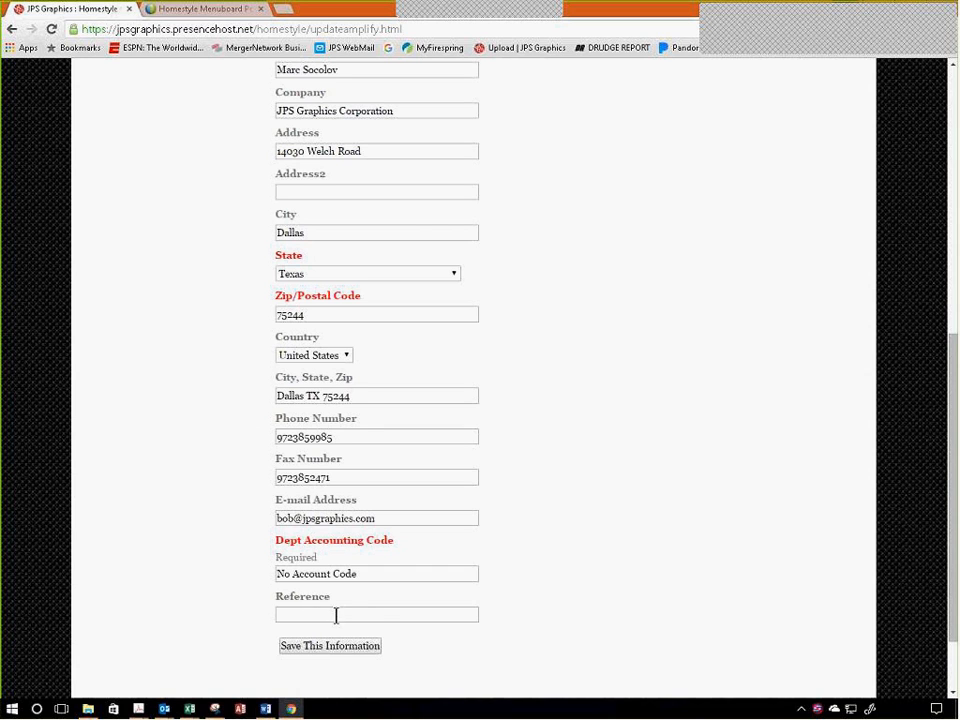
pyautogui.scroll(1, 369, 617)
pyautogui.scroll(7, 340, 560)
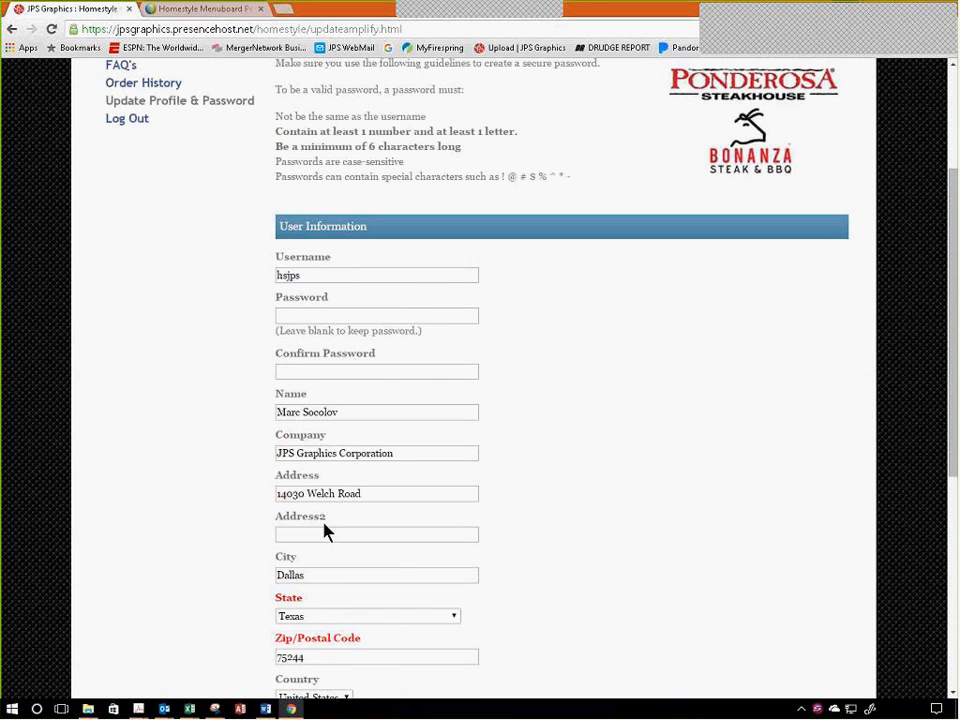
# - Return to the Welcome page and open the Items for Order page at the HS Dining panel list
pyautogui.click(141, 238)
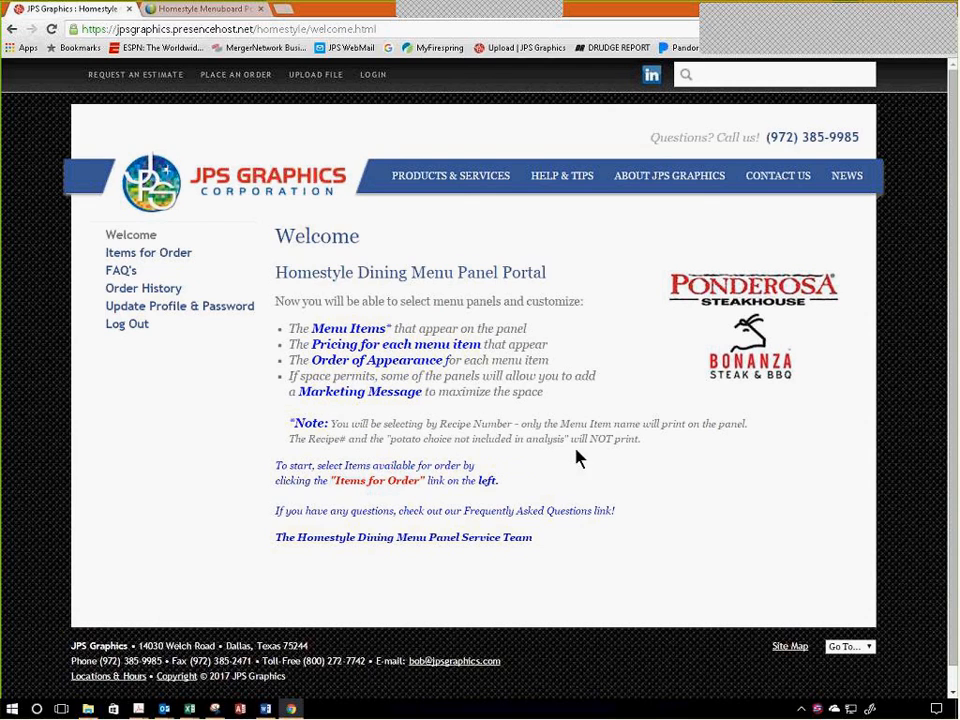
pyautogui.click(153, 256)
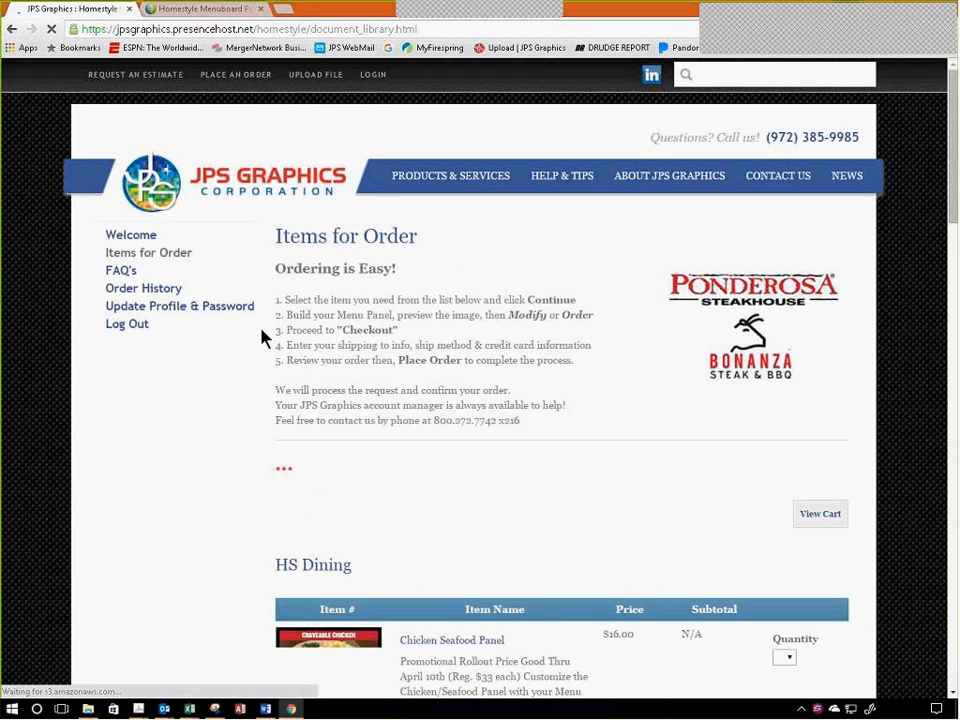
pyautogui.scroll(-3, 263, 333)
pyautogui.scroll(-3, 258, 335)
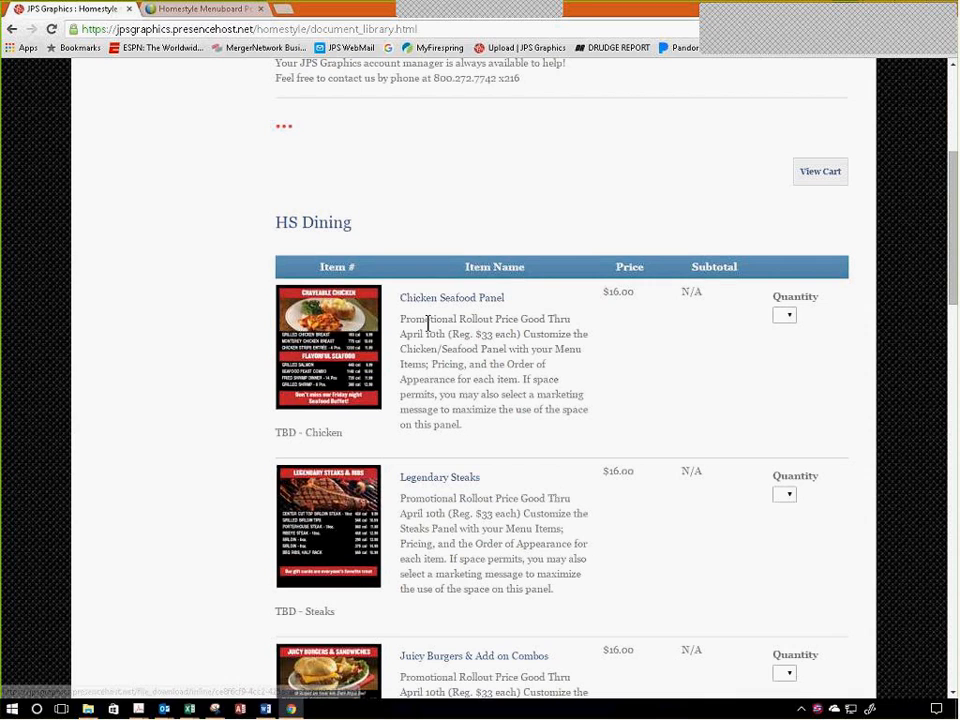
# - Preview the full-size images of the Chicken Seafood Panel and the Option 1 Center Menu Board Panel, closing each preview
pyautogui.click(352, 336)
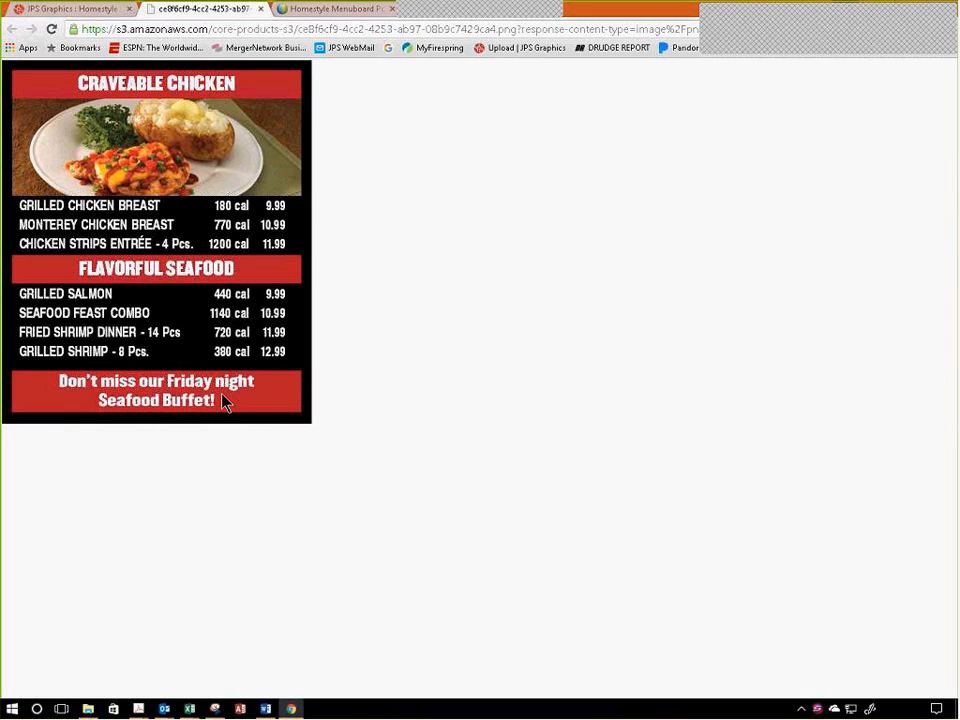
pyautogui.click(262, 10)
pyautogui.scroll(-2, 373, 440)
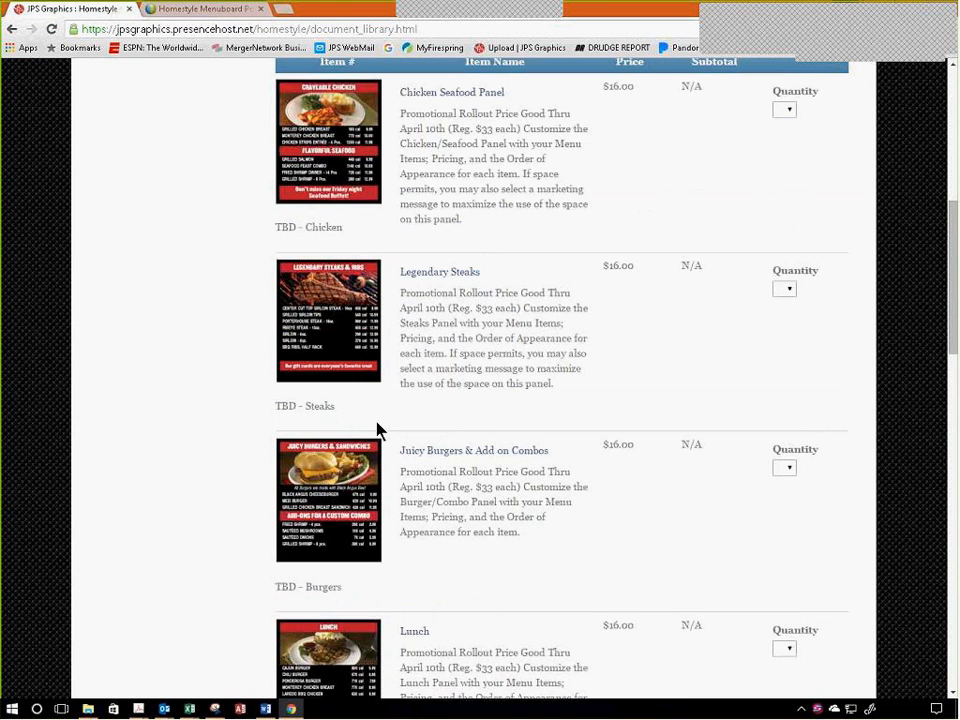
pyautogui.scroll(-1, 337, 300)
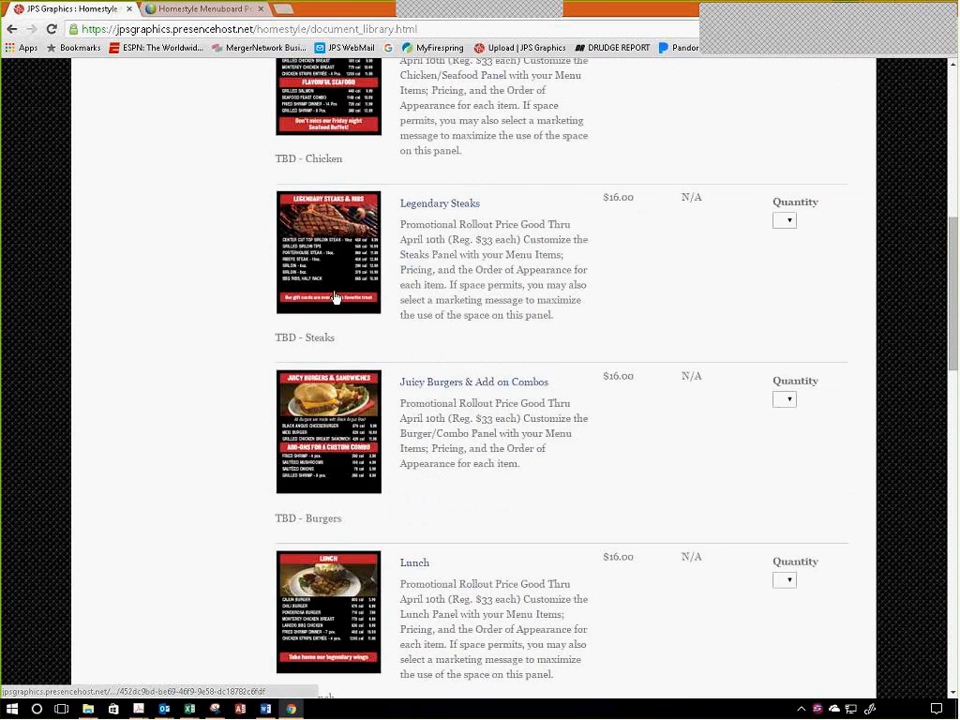
pyautogui.scroll(-7, 336, 297)
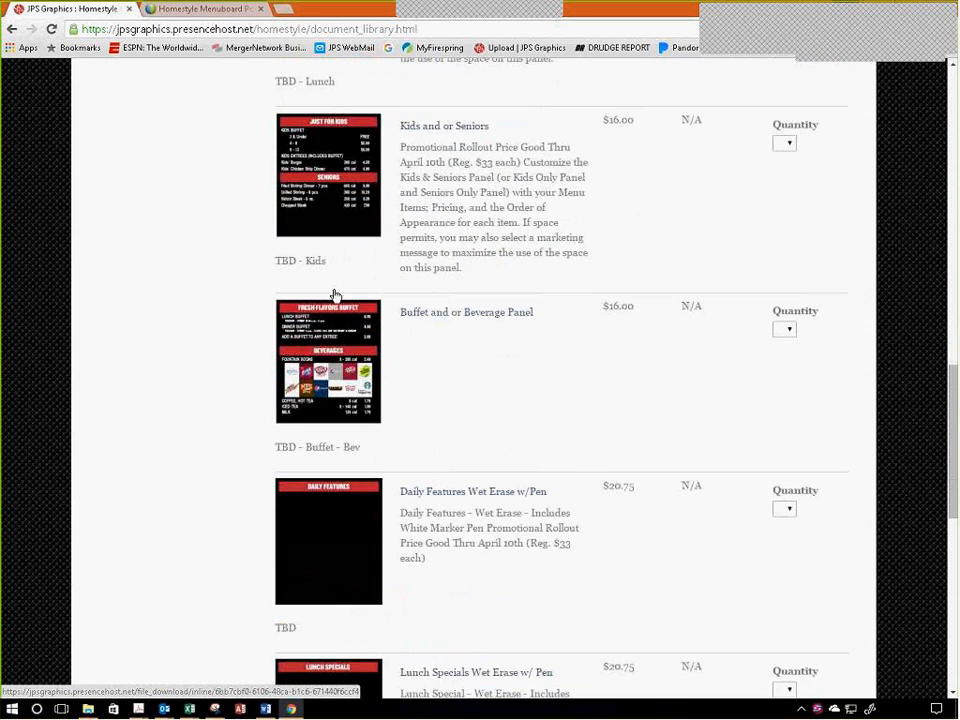
pyautogui.scroll(-2, 336, 299)
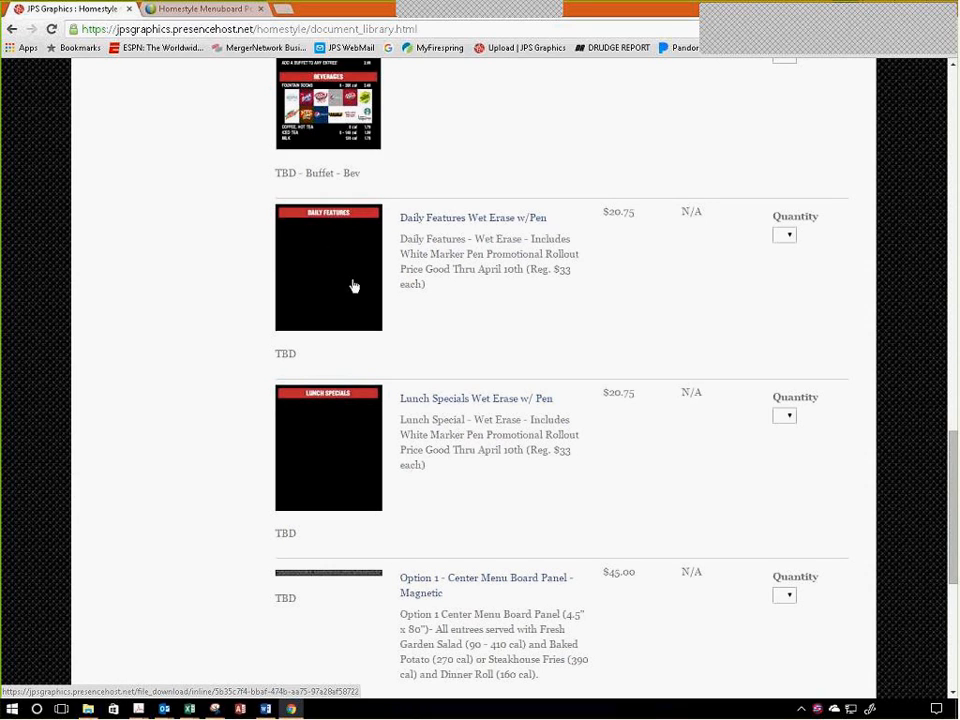
pyautogui.scroll(-3, 338, 287)
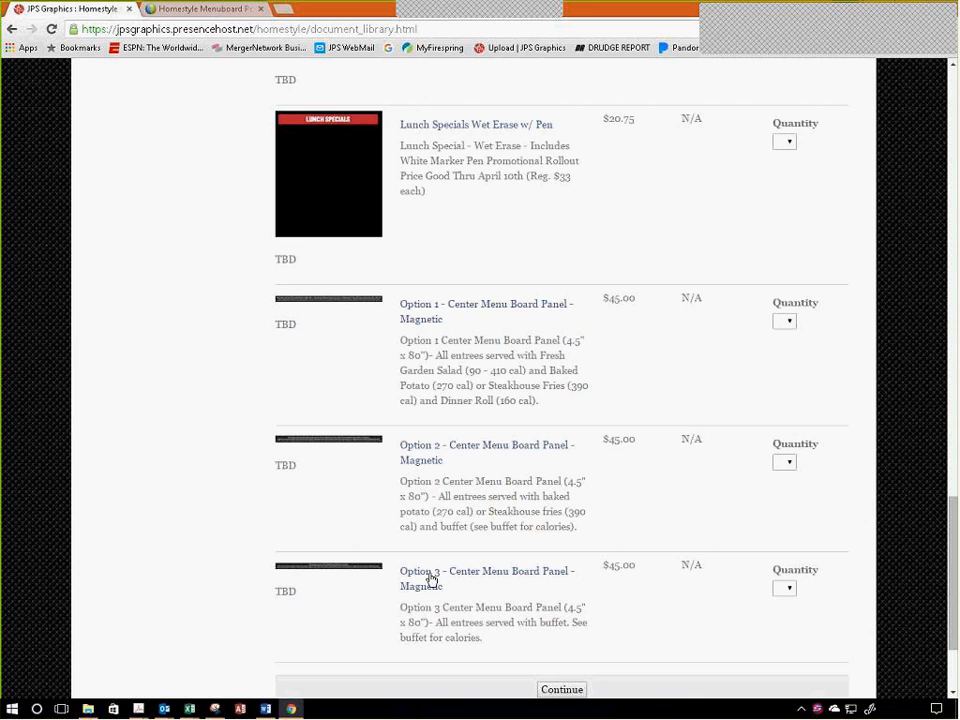
pyautogui.click(326, 305)
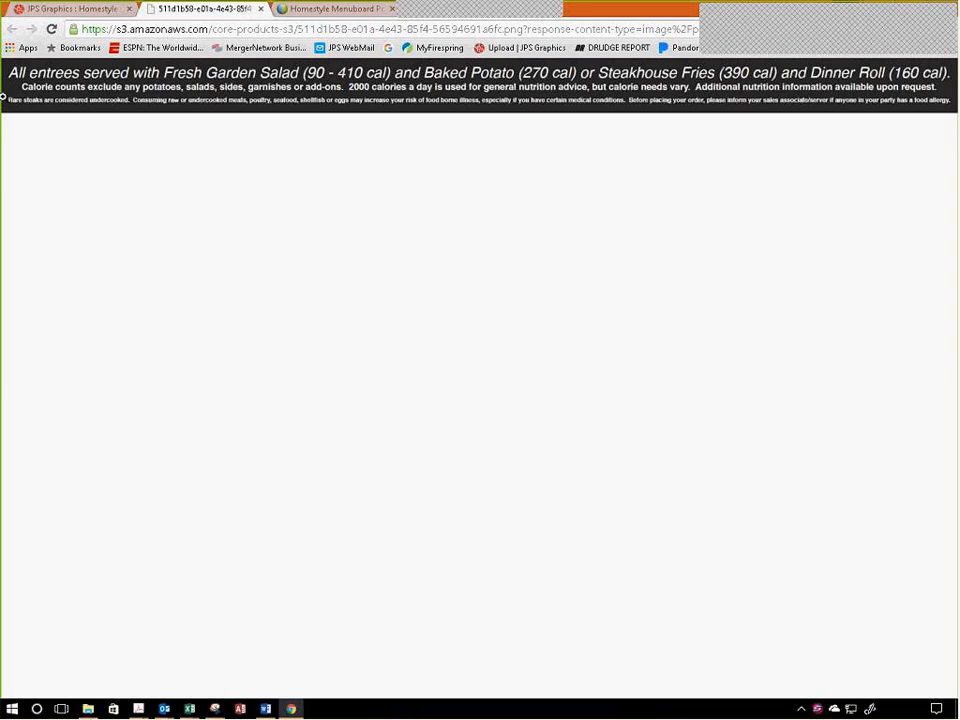
pyautogui.click(261, 12)
# - Set the Chicken Seafood Panel quantity to 1 and continue to its customization form
pyautogui.scroll(-2, 261, 447)
pyautogui.scroll(5, 261, 447)
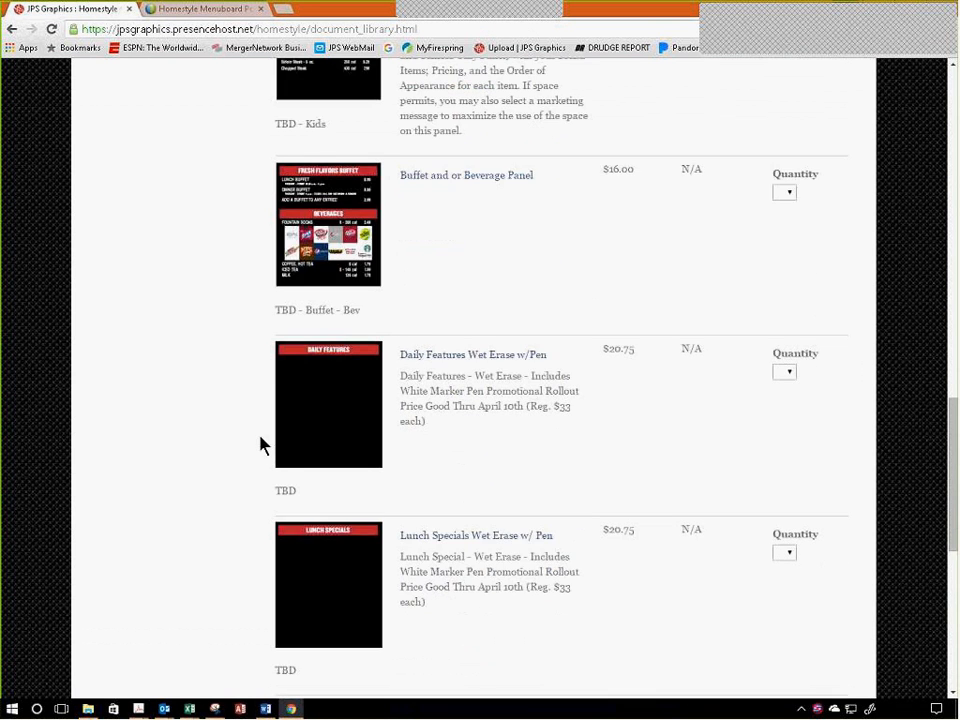
pyautogui.scroll(9, 261, 447)
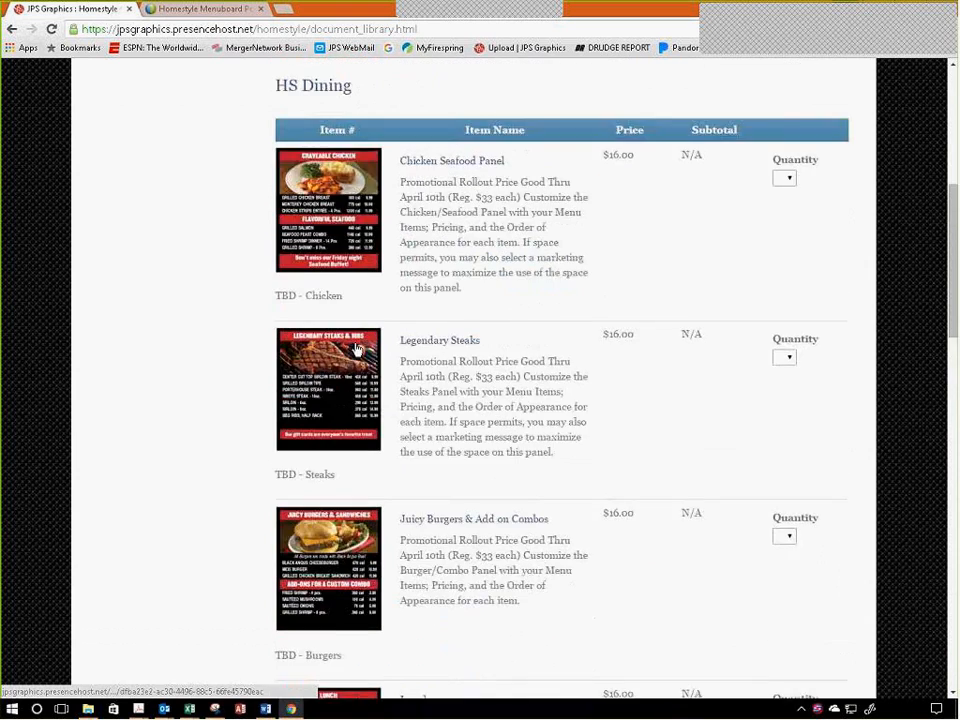
pyautogui.scroll(1, 357, 348)
pyautogui.click(789, 248)
pyautogui.click(780, 274)
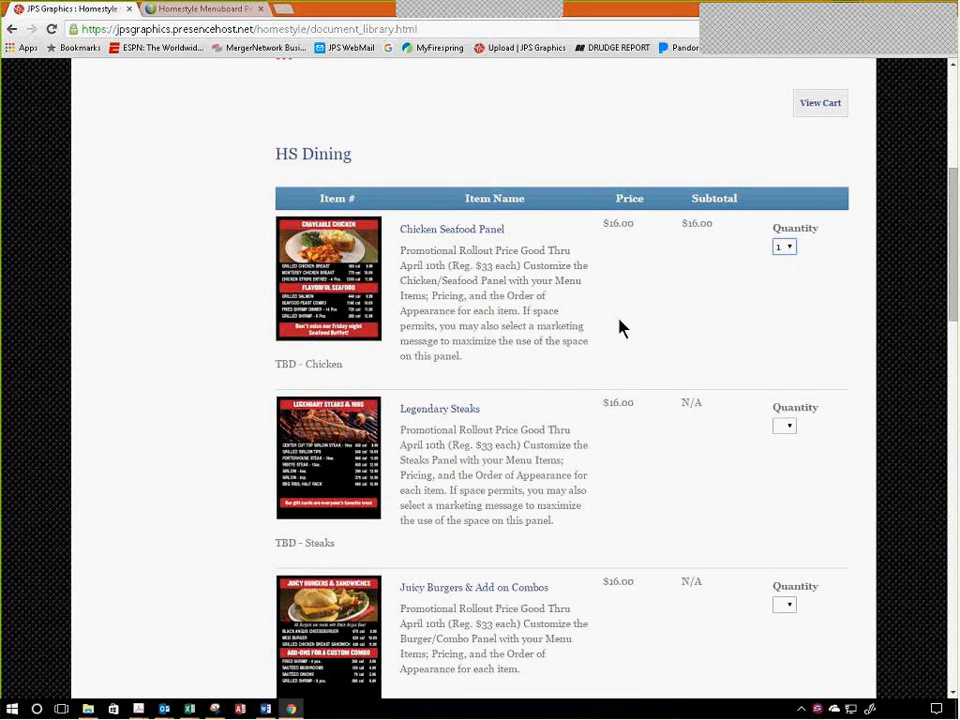
pyautogui.scroll(-9, 579, 375)
pyautogui.scroll(-6, 545, 532)
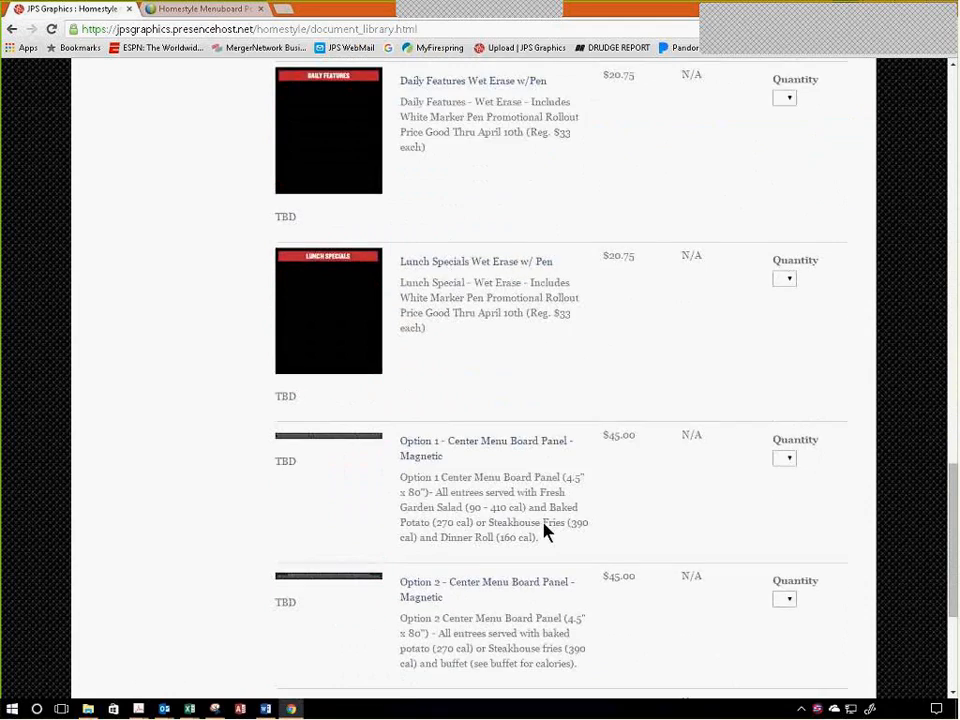
pyautogui.click(545, 538)
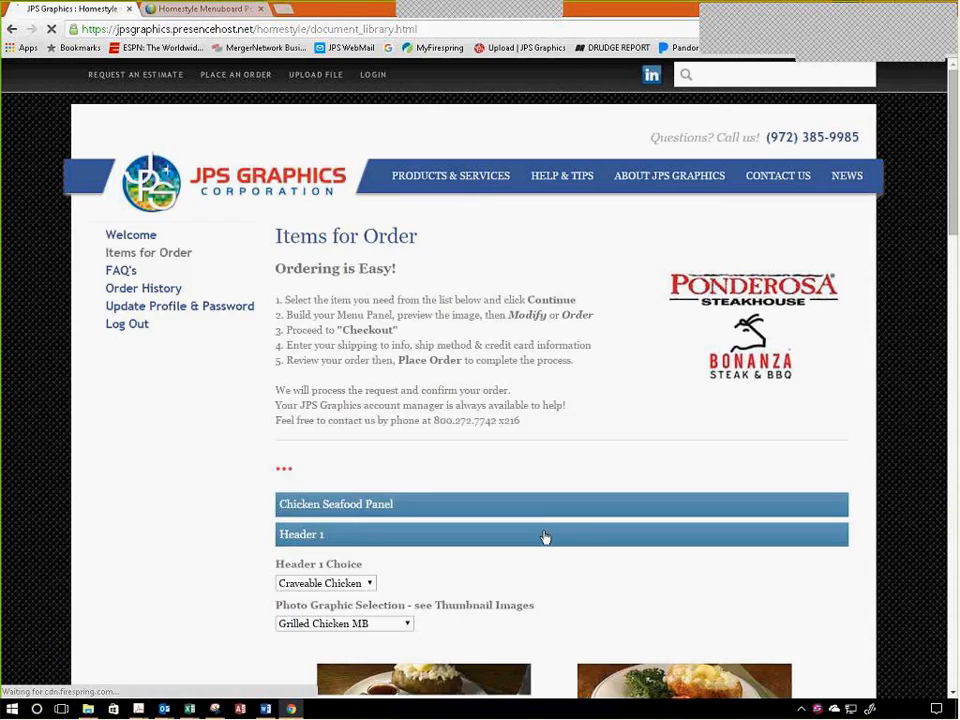
# - Under Header 1, choose Craveable Chicken as the header and Chicken BBQ Laredo MB as the photo graphic
pyautogui.scroll(-3, 545, 538)
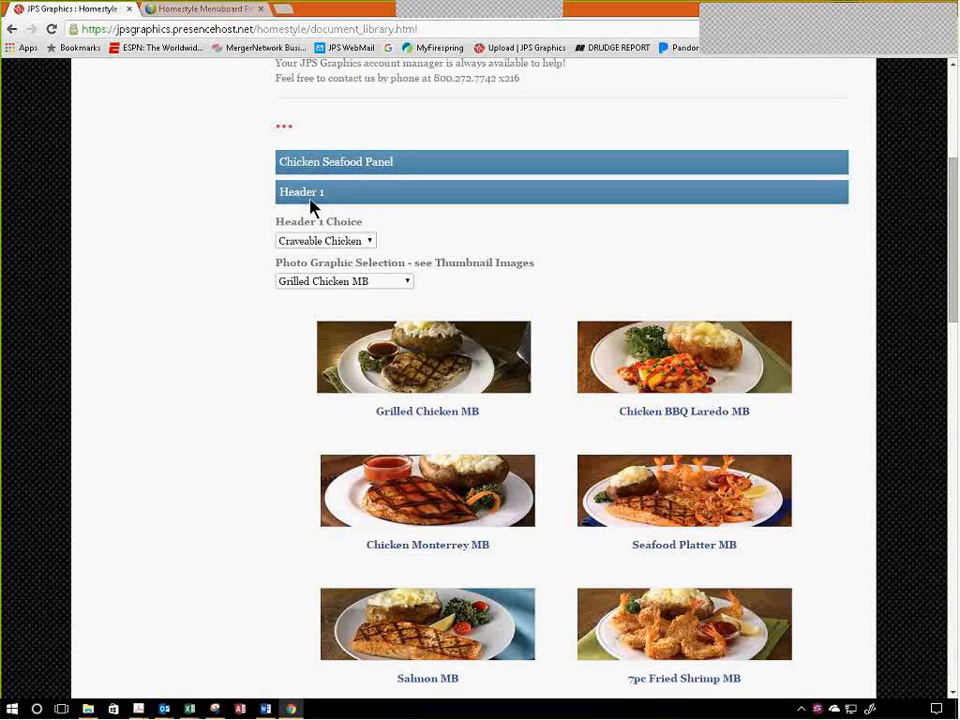
pyautogui.click(370, 244)
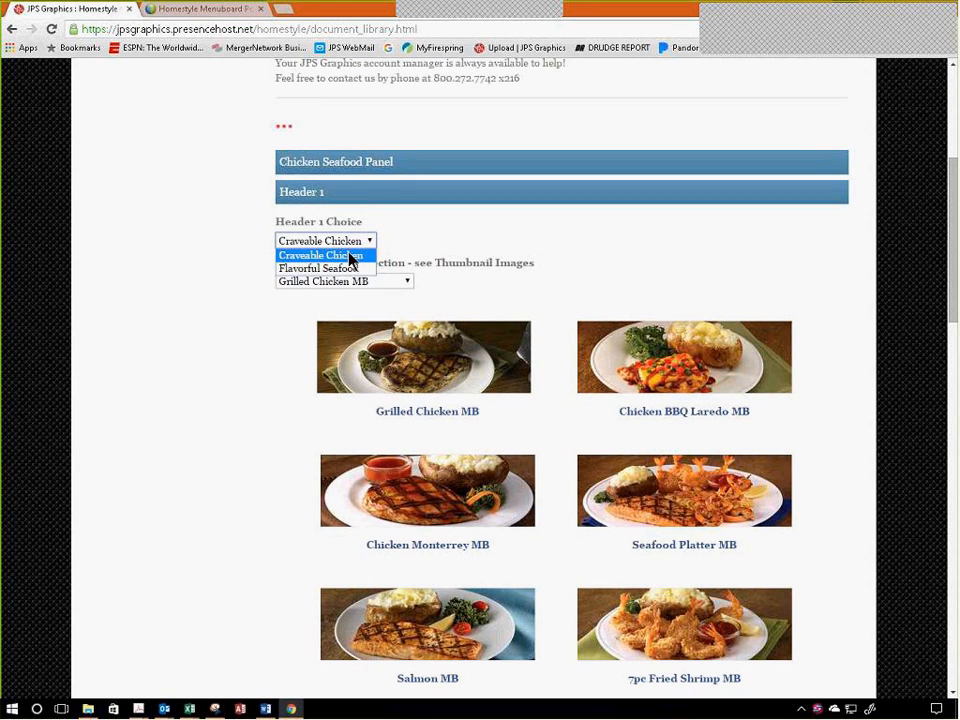
pyautogui.click(350, 258)
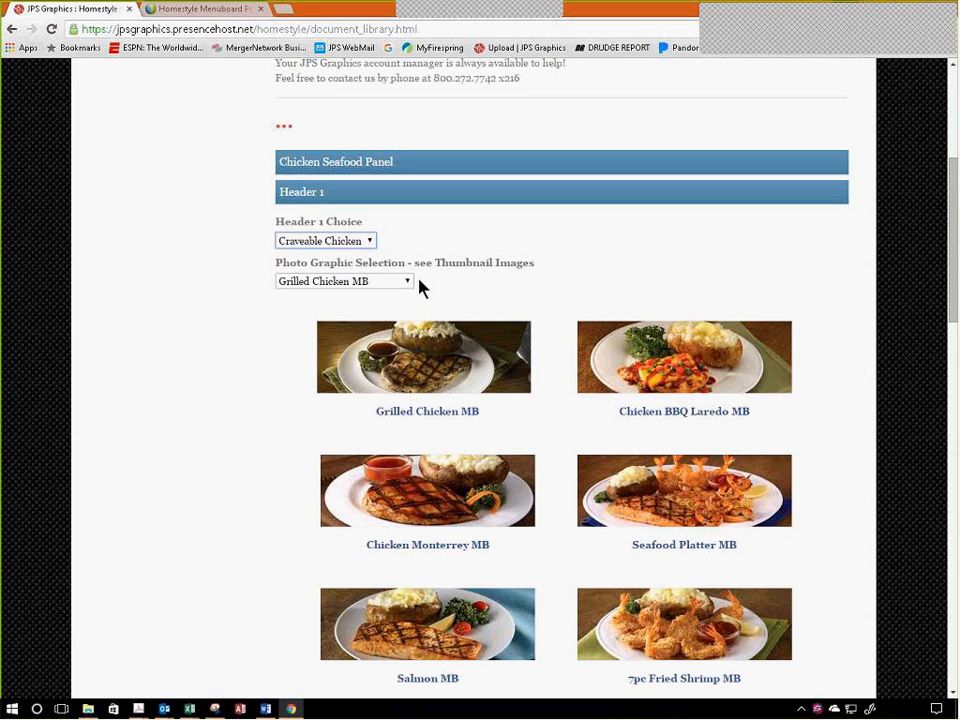
pyautogui.scroll(-1, 415, 288)
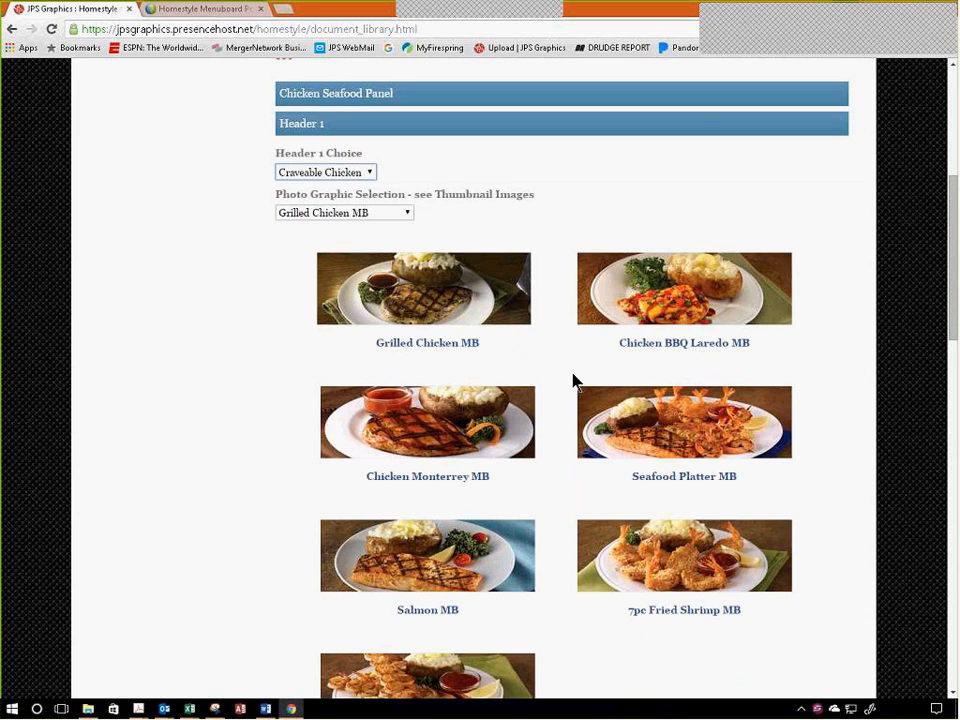
pyautogui.click(409, 215)
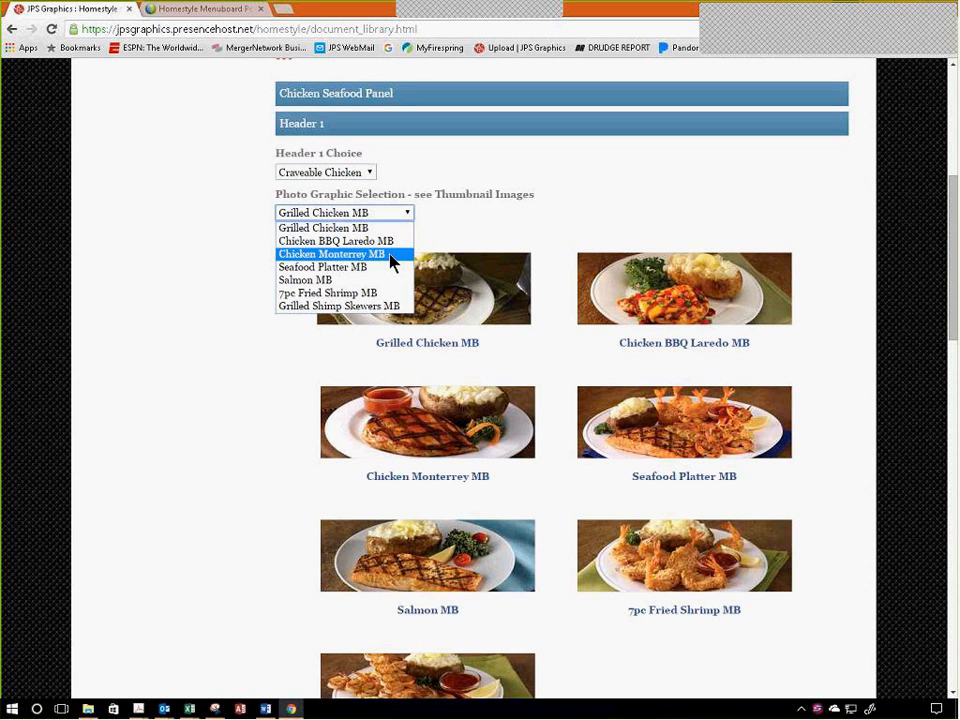
pyautogui.click(388, 242)
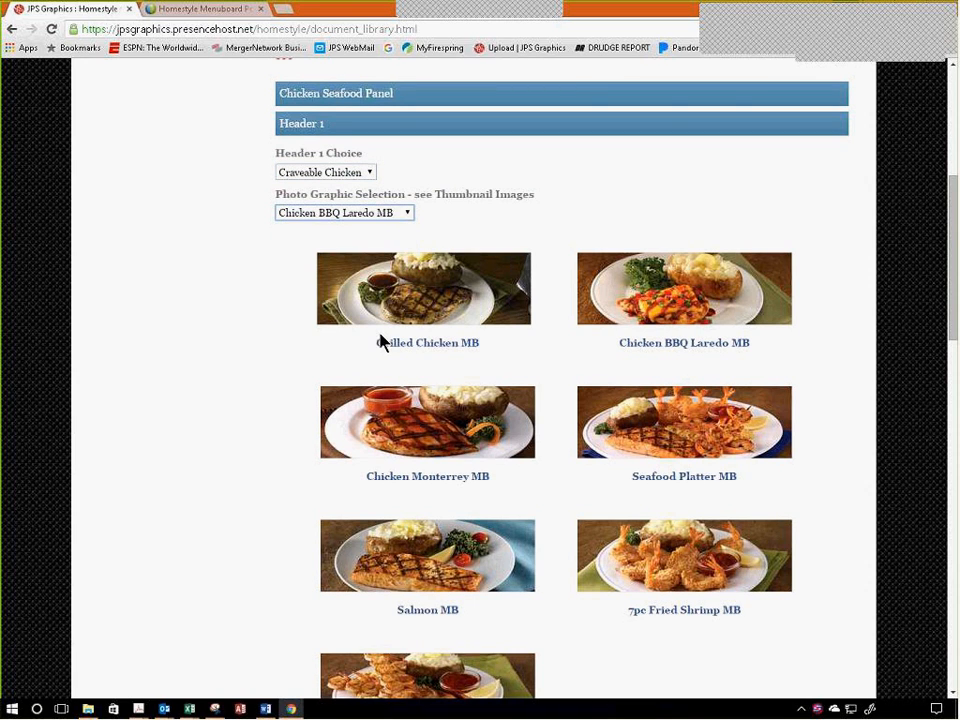
# - Under Header 1, set items 1 to 4 to Grilled Chicken Breast, Monterey Chicken Breast, Laredo Bbq Chicken and Monterey Chicken Breast
pyautogui.scroll(-5, 380, 343)
pyautogui.click(342, 265)
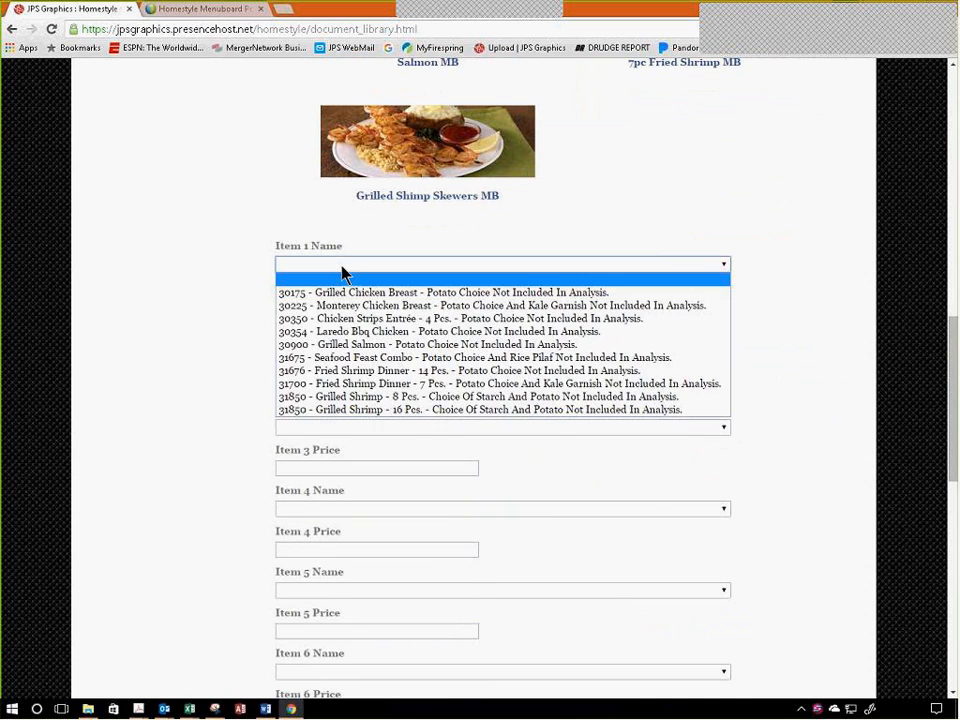
pyautogui.click(343, 292)
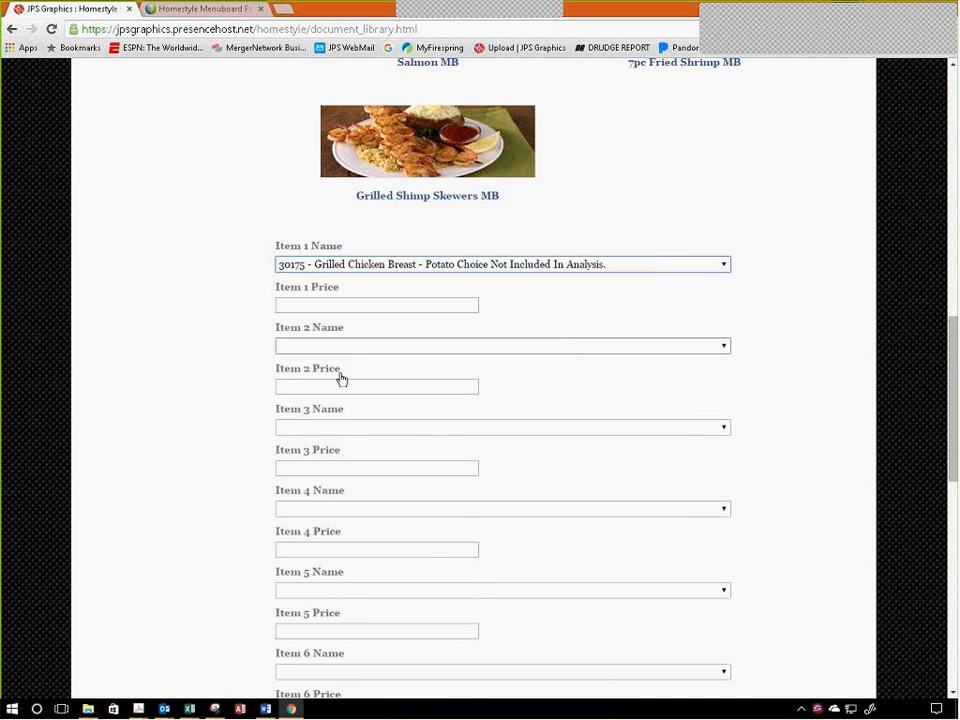
pyautogui.click(339, 345)
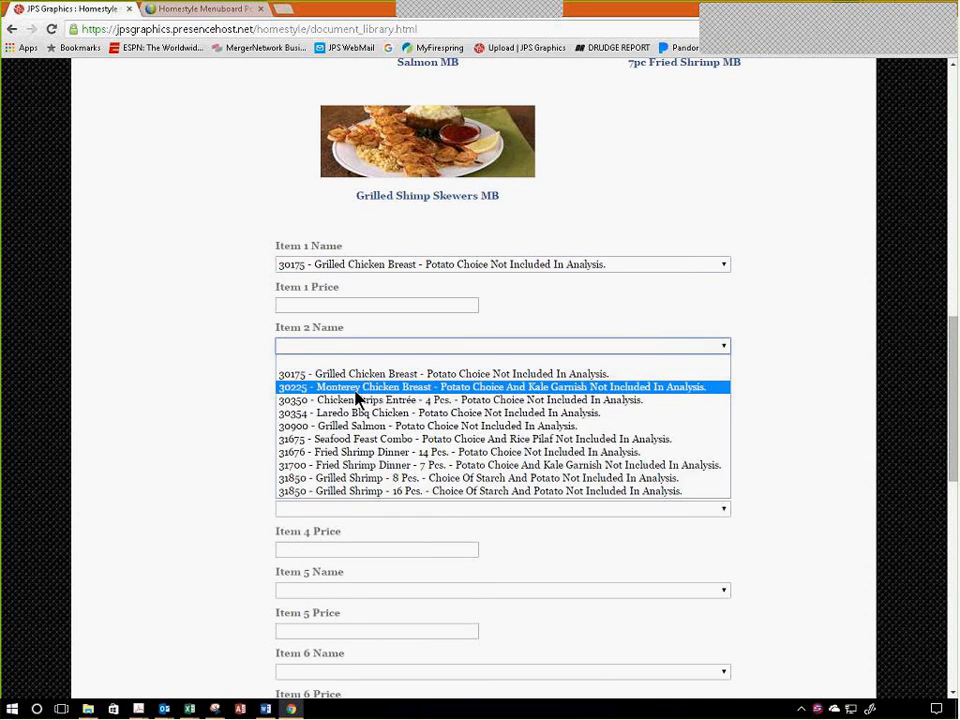
pyautogui.click(358, 387)
pyautogui.click(358, 430)
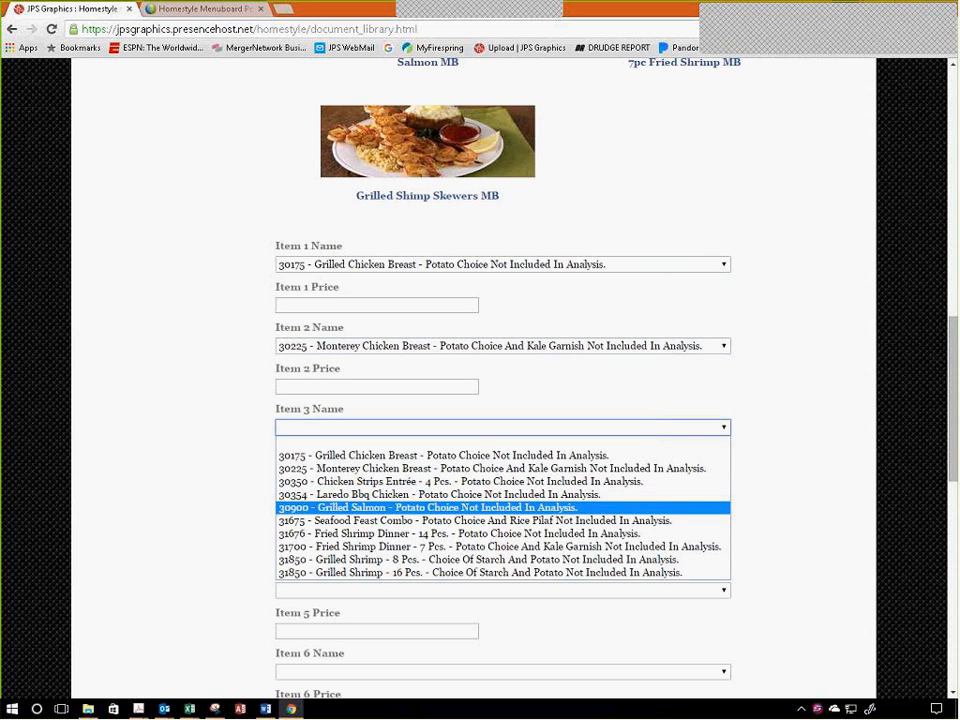
pyautogui.click(365, 497)
pyautogui.click(364, 510)
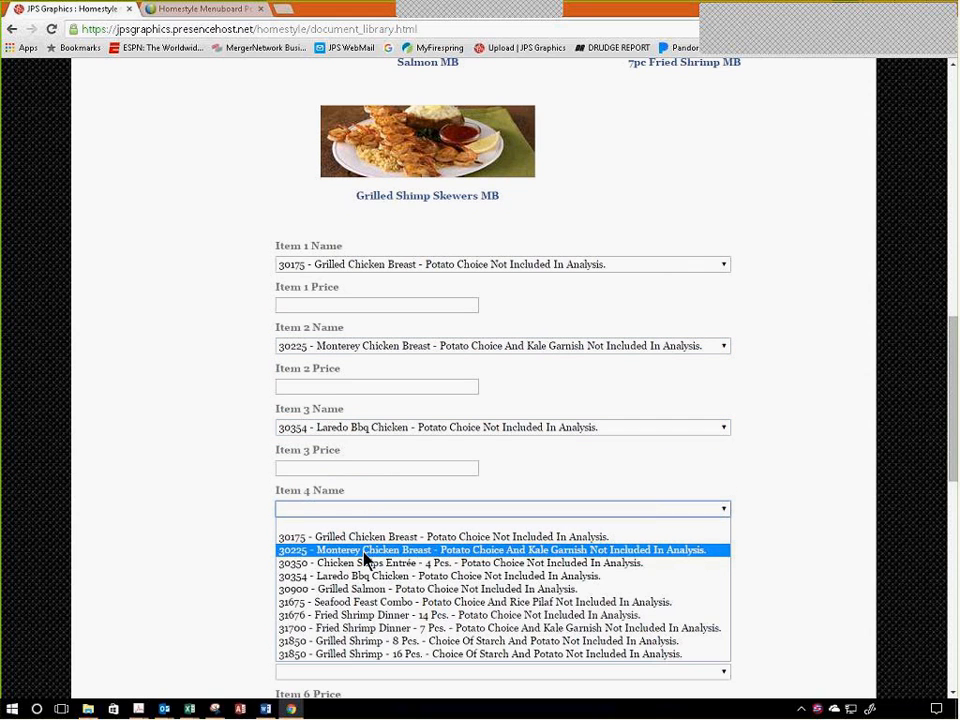
pyautogui.click(364, 549)
# - Enter prices of 9.99, 10.99, 12.99 and 13.99 for Header 1 items 1 to 4
pyautogui.click(306, 303)
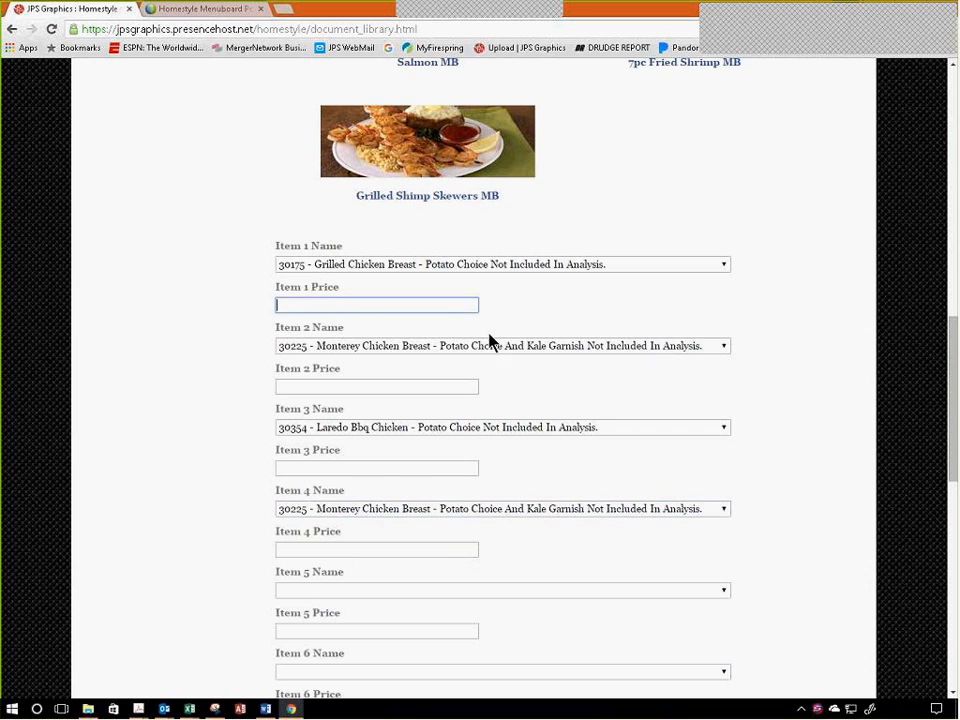
pyautogui.write('9.99')
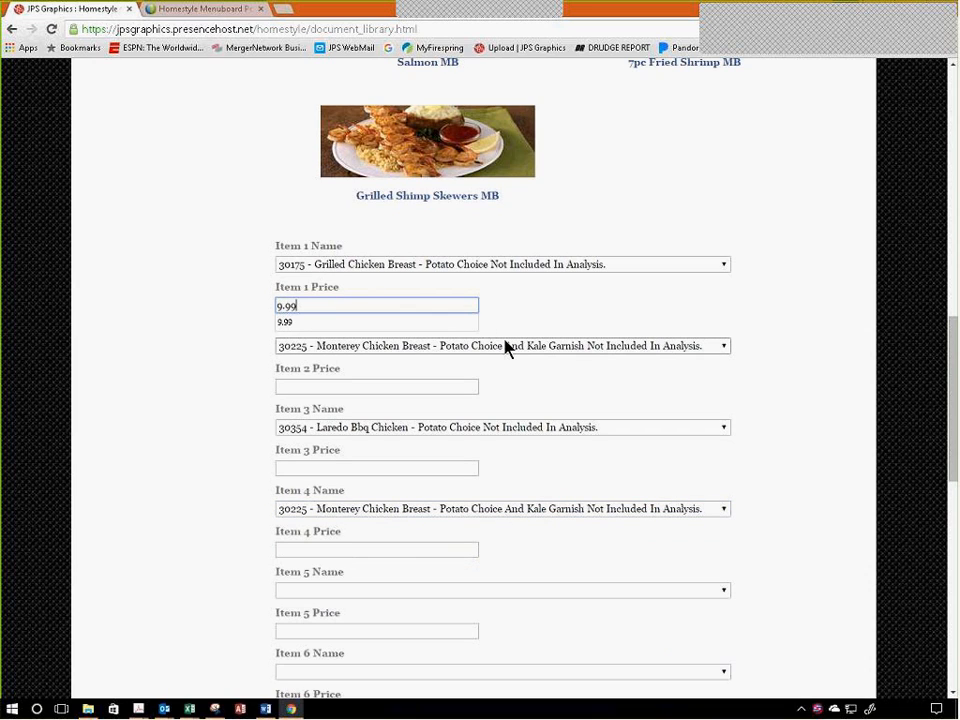
pyautogui.press('Tab')
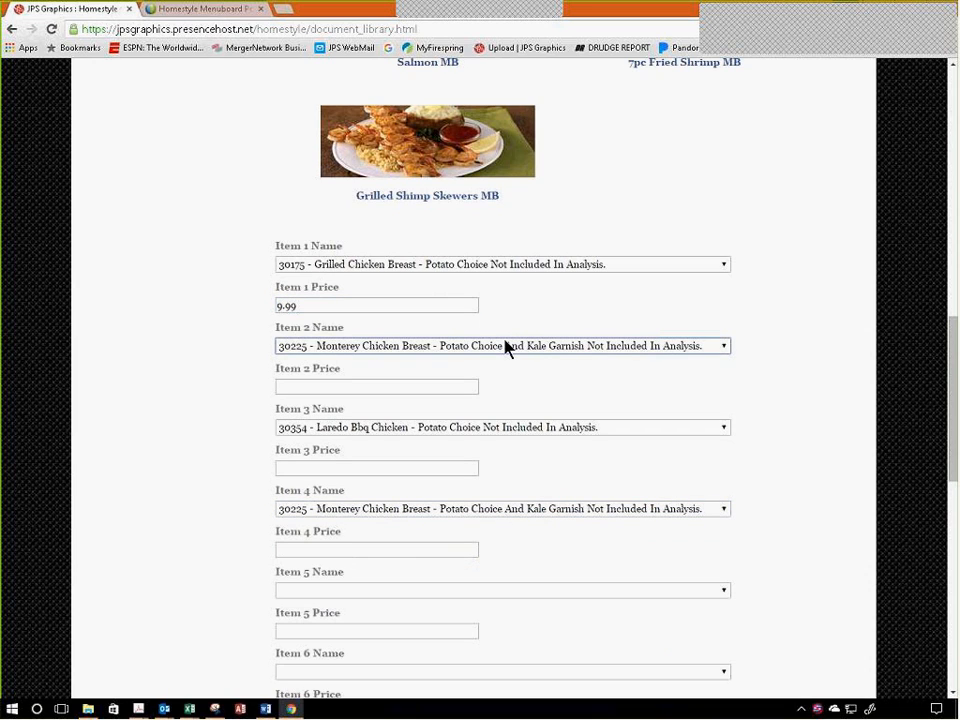
pyautogui.write('10.99')
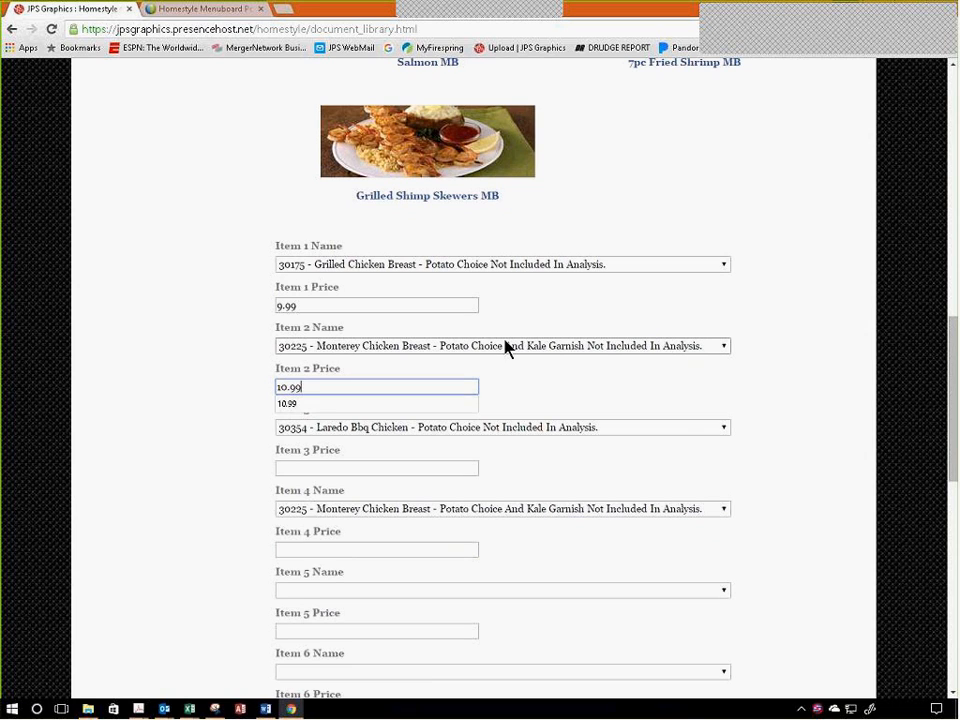
pyautogui.press('Tab')
pyautogui.write('12.')
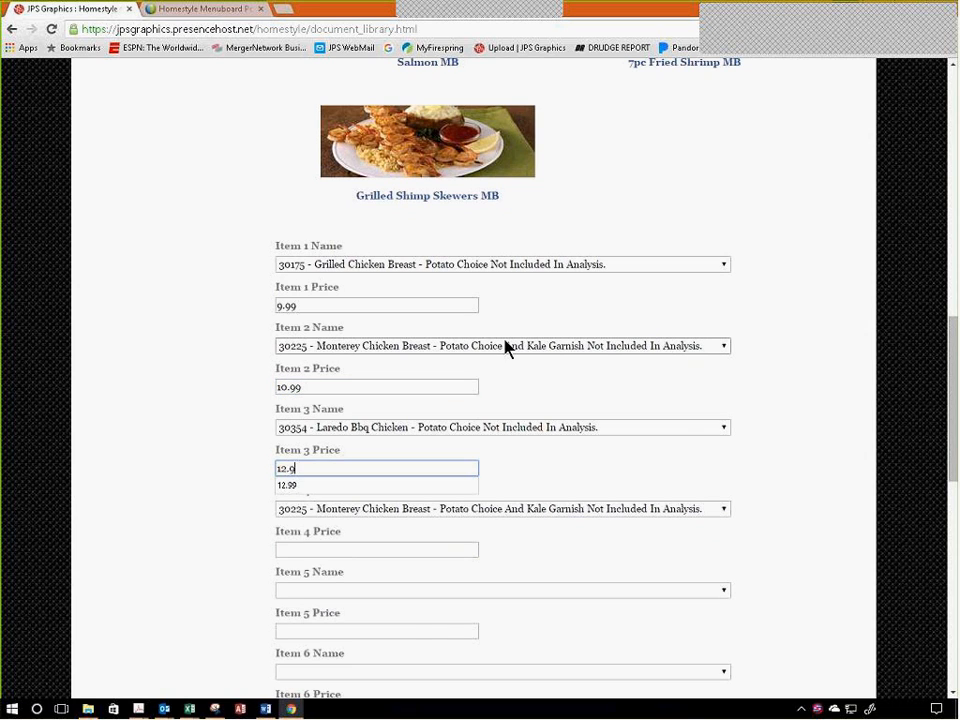
pyautogui.press('Tab')
pyautogui.write('13')
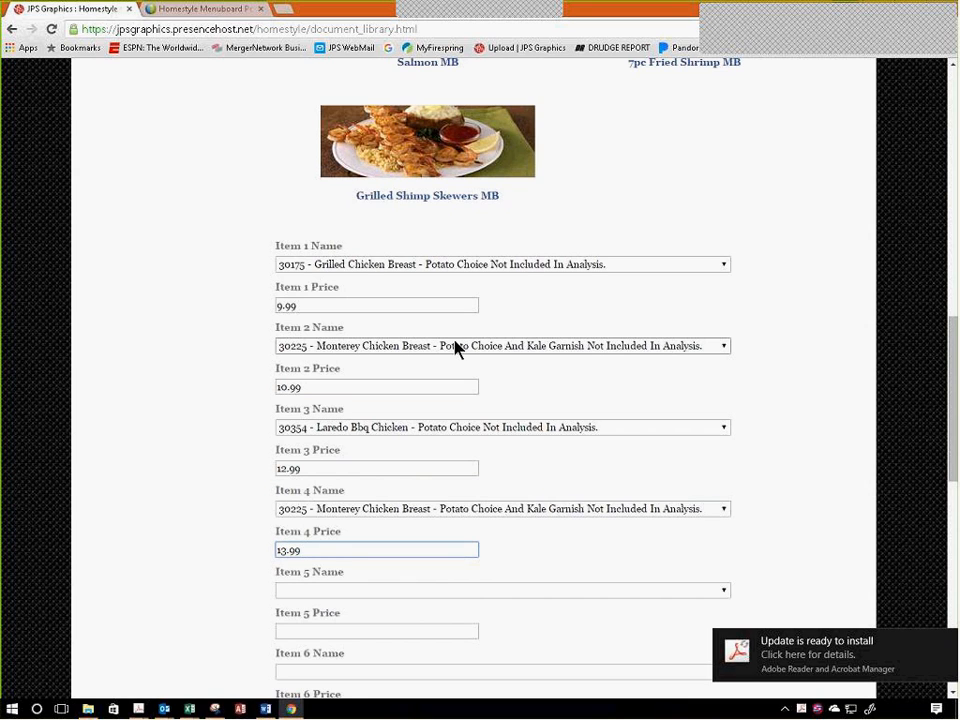
# - Choose Flavorful Seafood for Header 2, with 31675 Seafood Feast Combo as item 1 and 30900 Grilled Salmon as item 2
pyautogui.scroll(-5, 396, 388)
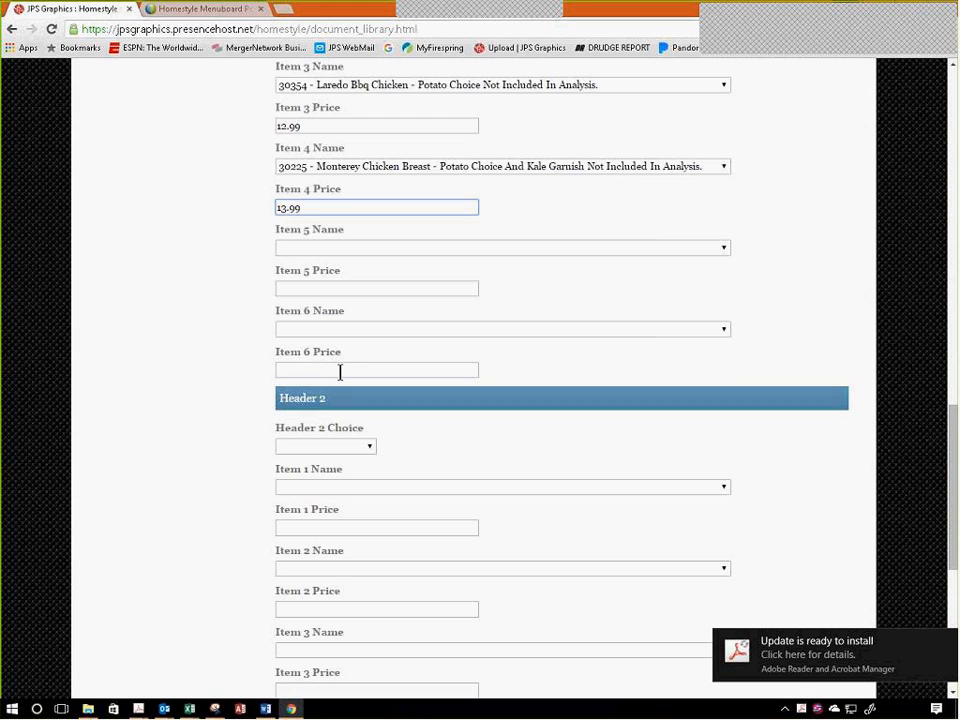
pyautogui.click(369, 449)
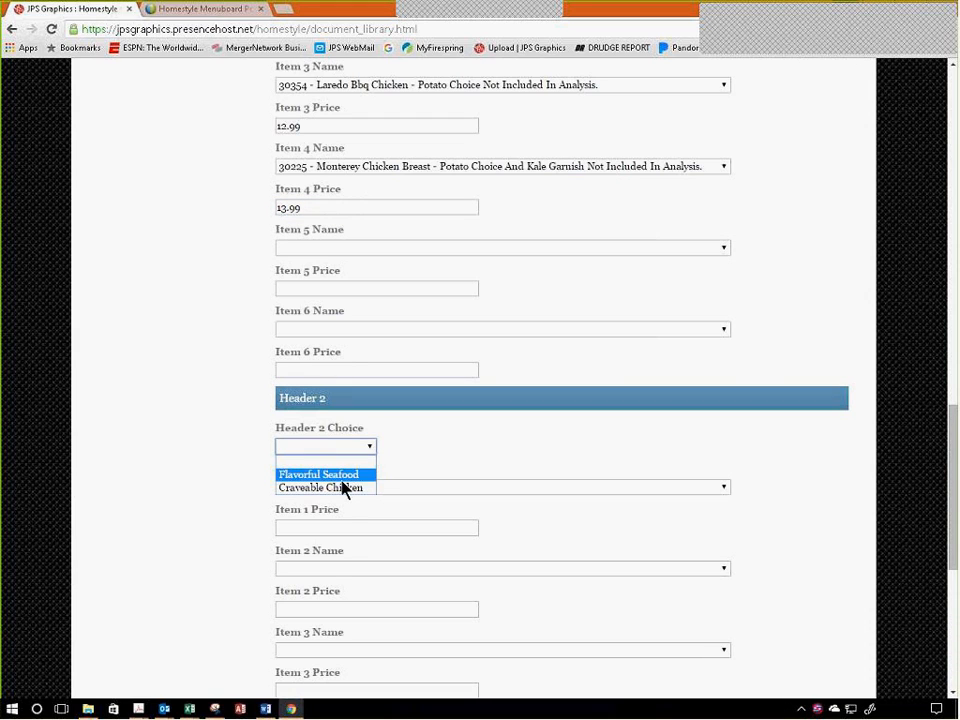
pyautogui.click(340, 476)
pyautogui.scroll(-1, 343, 471)
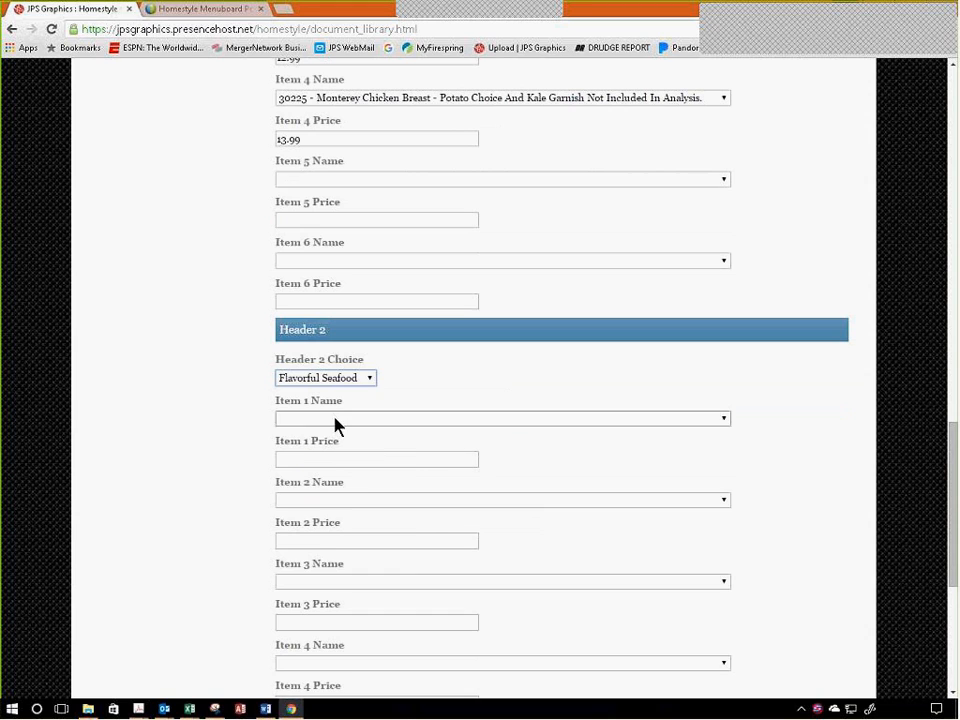
pyautogui.click(337, 419)
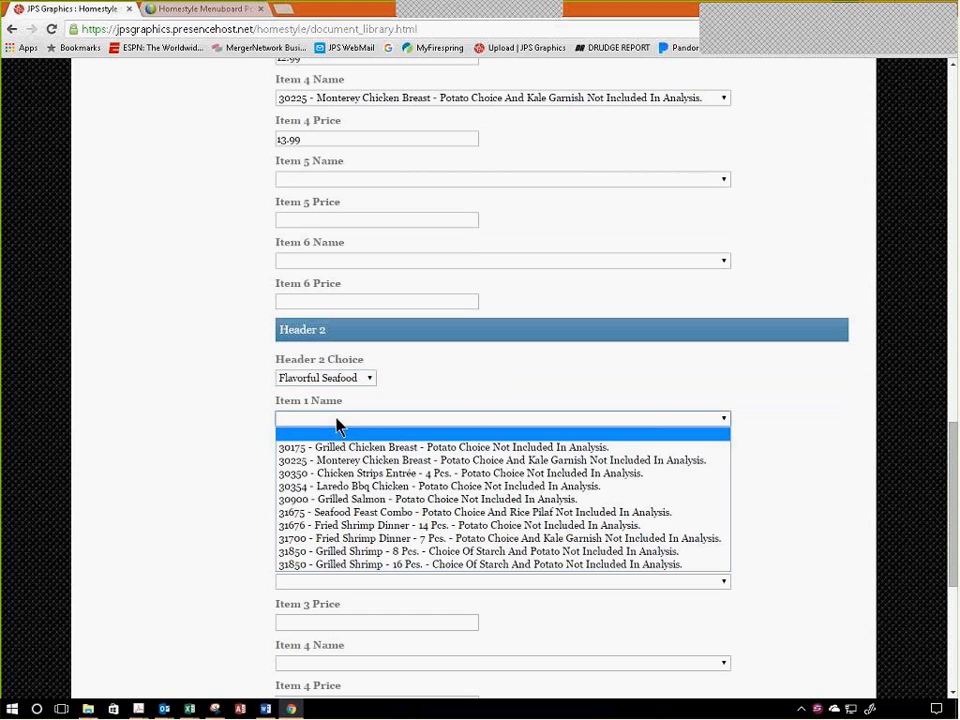
pyautogui.click(356, 512)
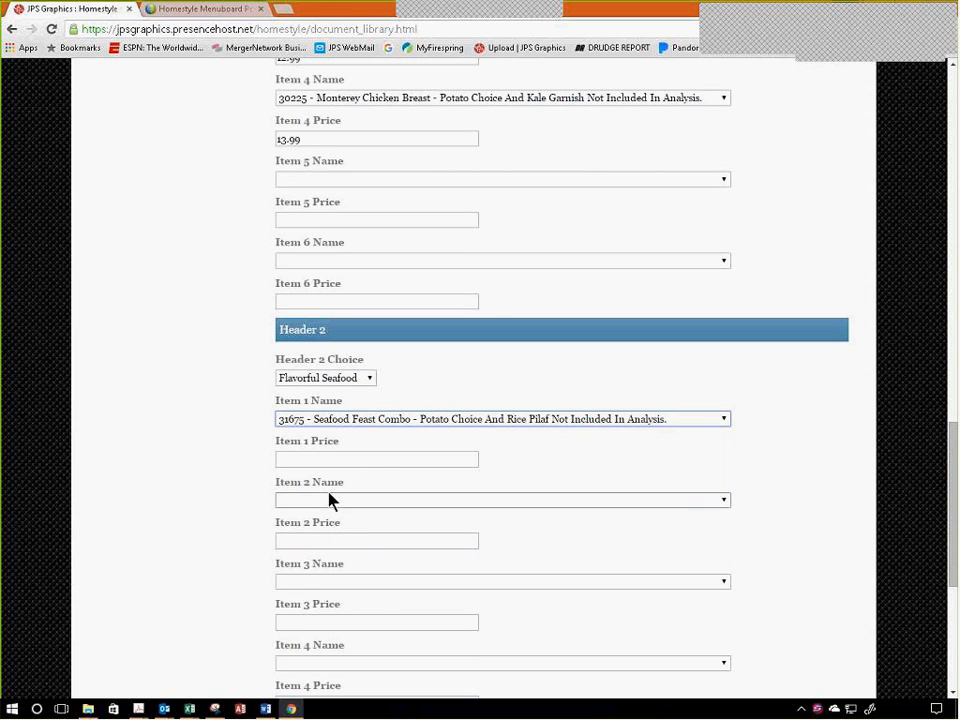
pyautogui.click(326, 503)
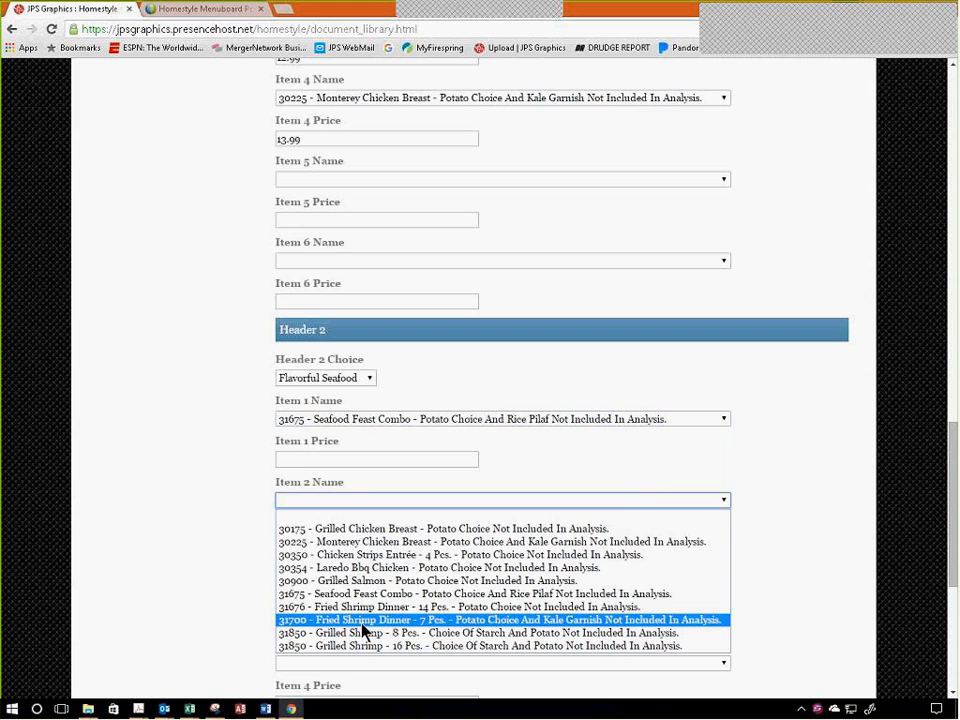
pyautogui.click(362, 581)
# - Price Header 2 item 1 at 12.99 and item 2 at 14.99
pyautogui.click(305, 460)
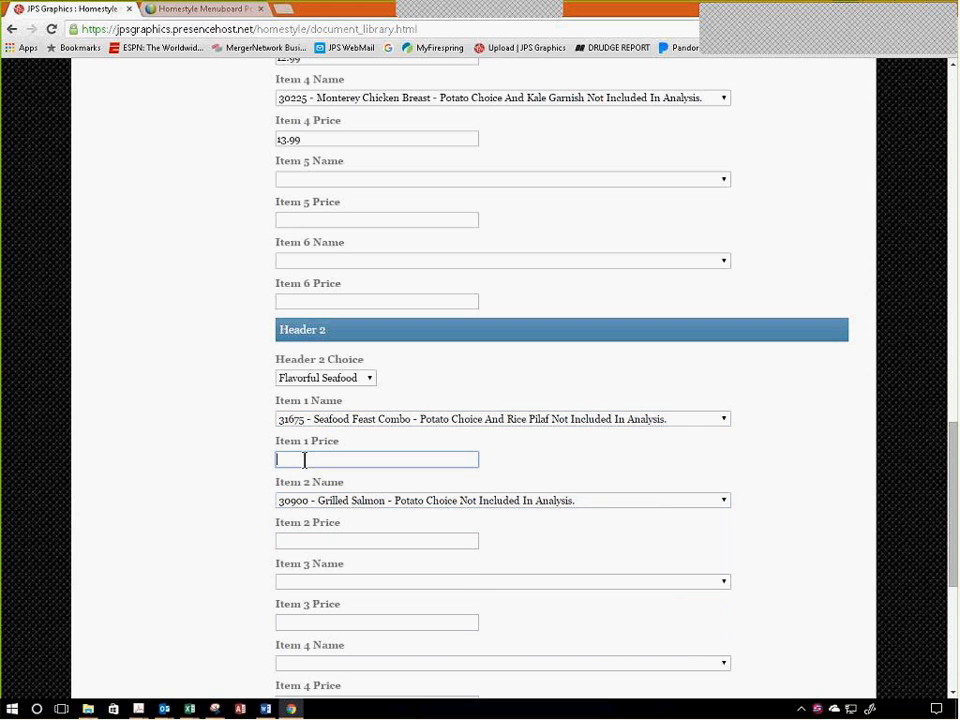
pyautogui.write('12.99')
pyautogui.press('Tab')
pyautogui.press('Tab')
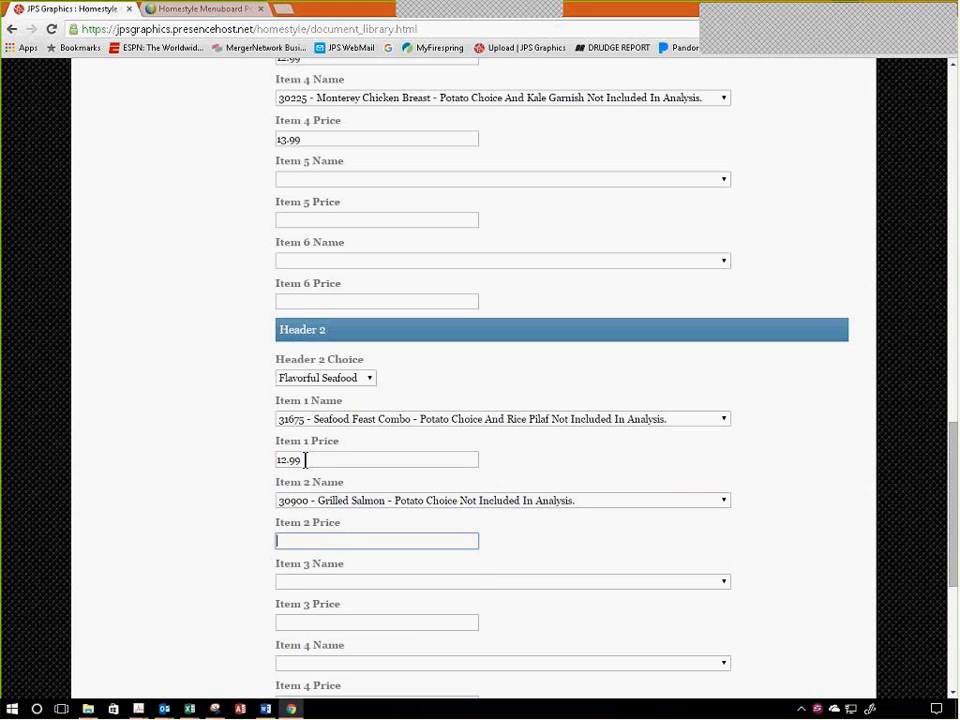
pyautogui.write('14.99')
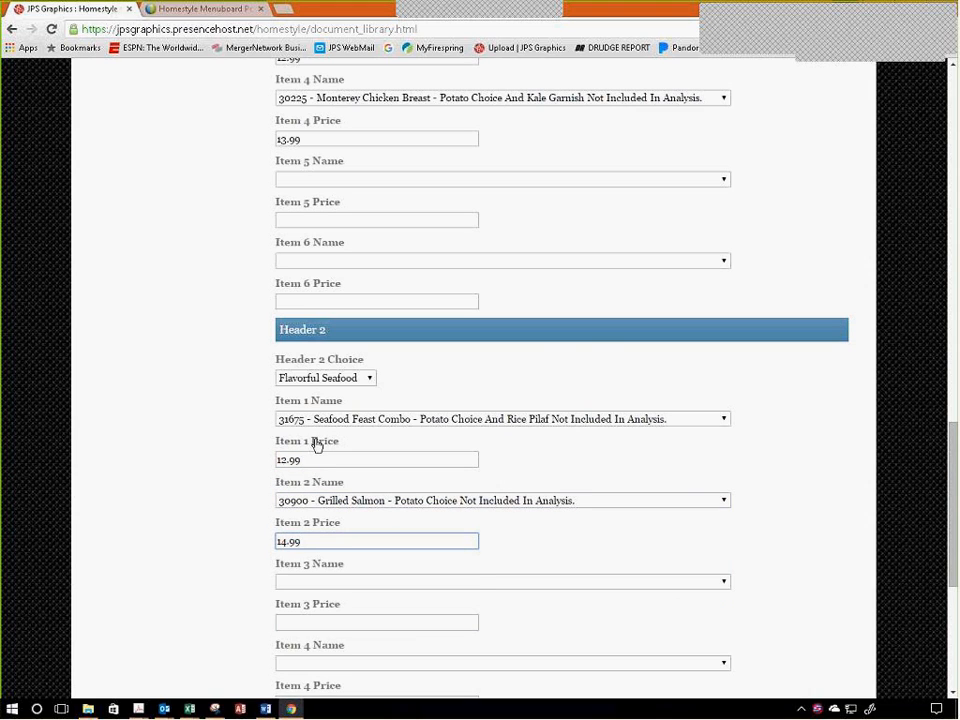
# - Select "Don't miss our Friday night Seafood Buffet!" as the filler message and generate the panel preview
pyautogui.scroll(-2, 316, 445)
pyautogui.click(528, 414)
pyautogui.scroll(-2, 528, 414)
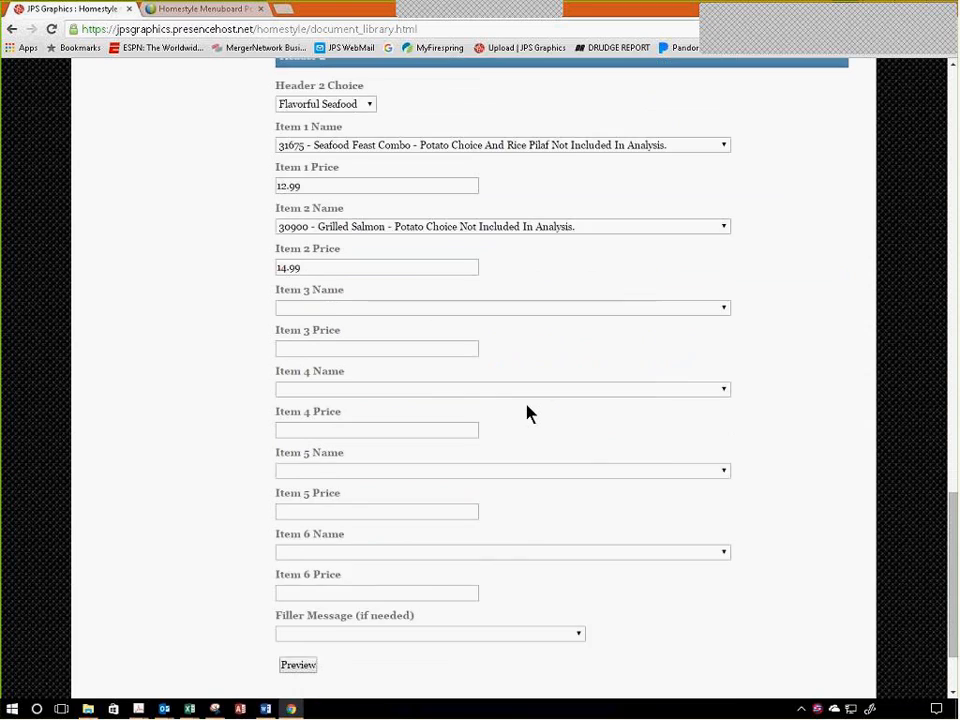
pyautogui.scroll(-2, 528, 414)
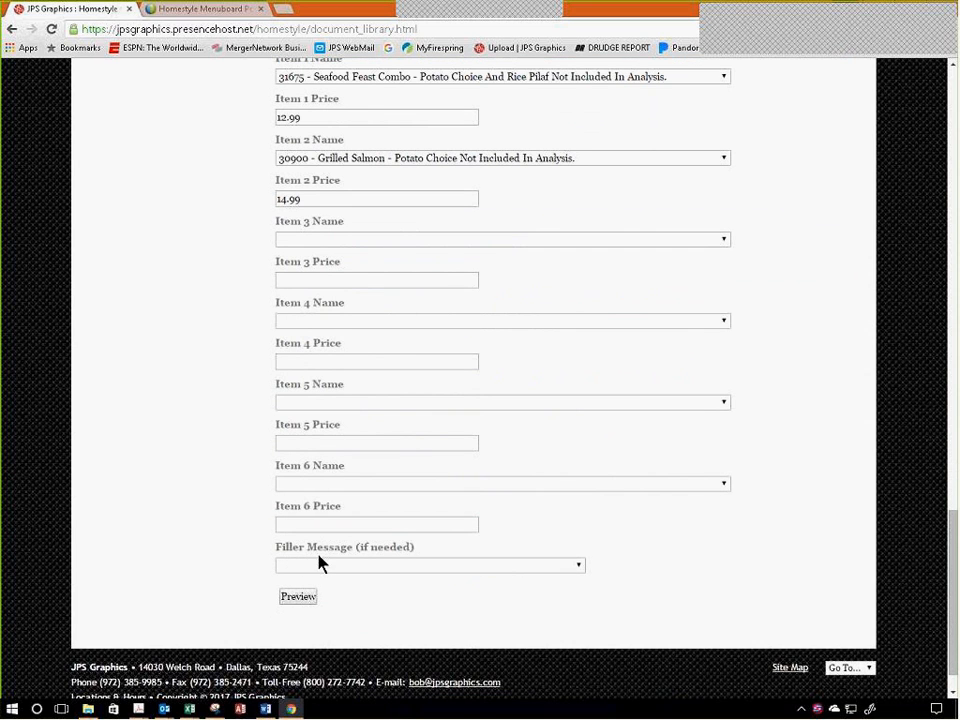
pyautogui.click(578, 566)
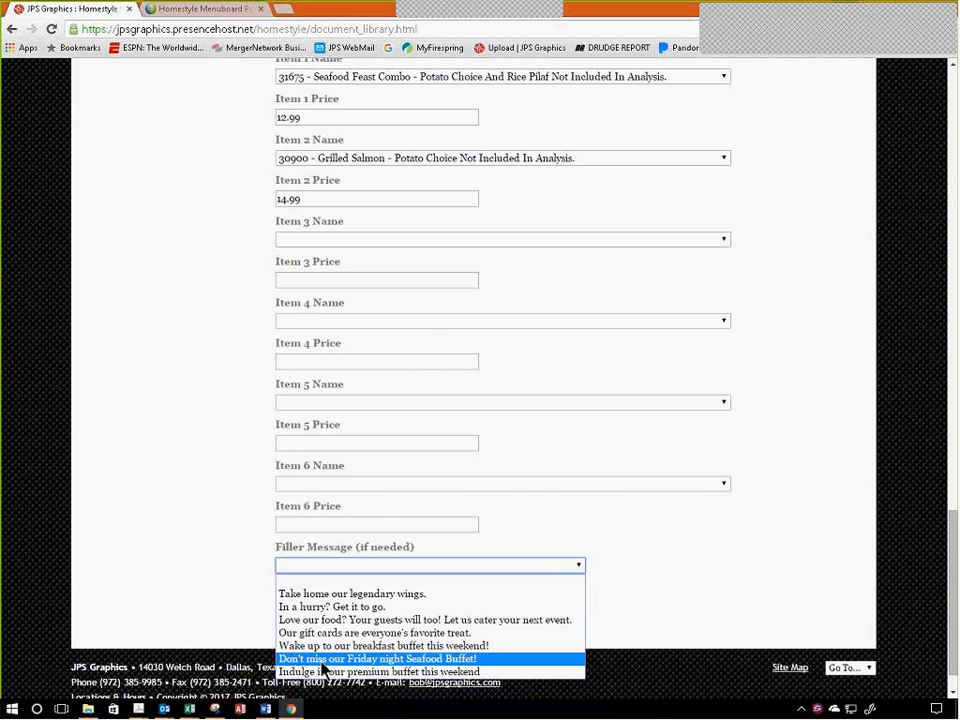
pyautogui.click(424, 664)
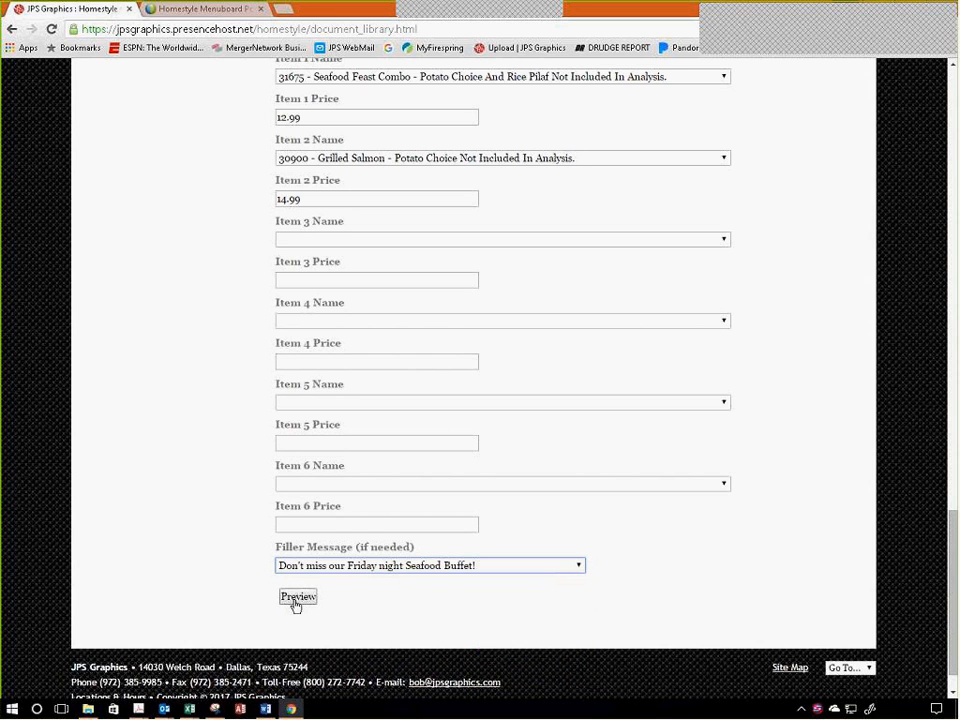
pyautogui.click(296, 598)
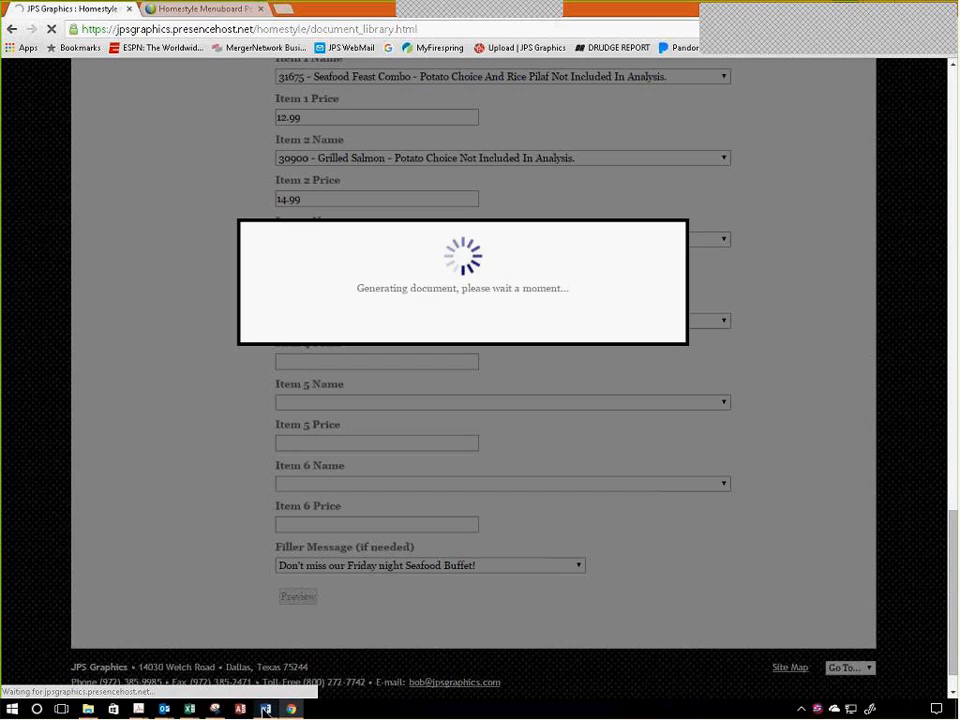
# - Switch to the Menu Board Panel Portal guide in Word and review its Tips for Creating a Menu Panel section
pyautogui.click(266, 709)
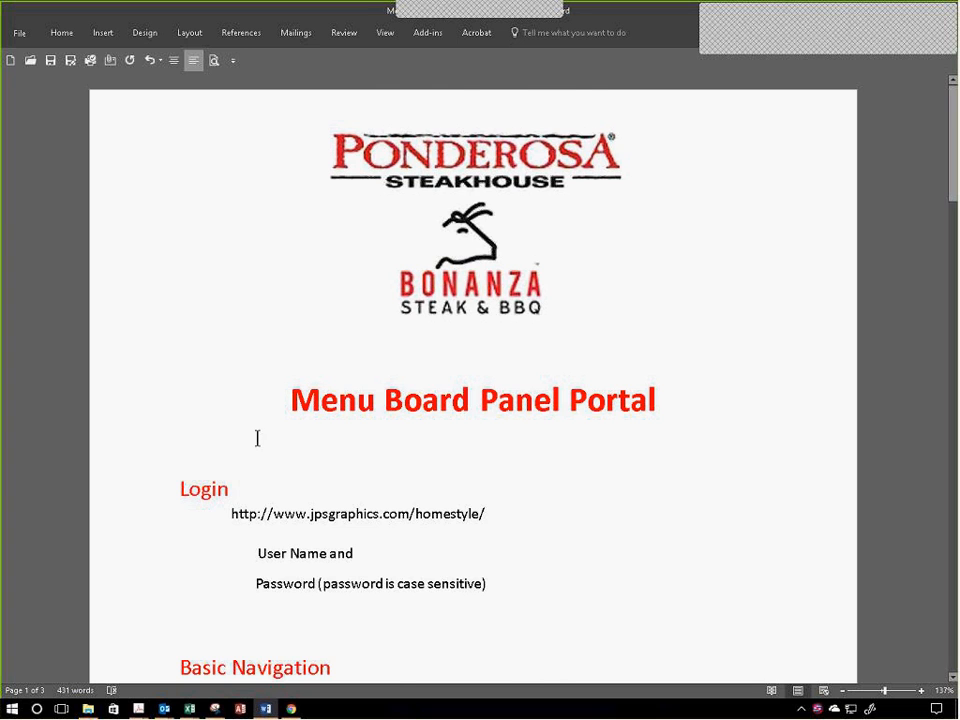
pyautogui.scroll(-10, 256, 460)
pyautogui.scroll(-5, 257, 438)
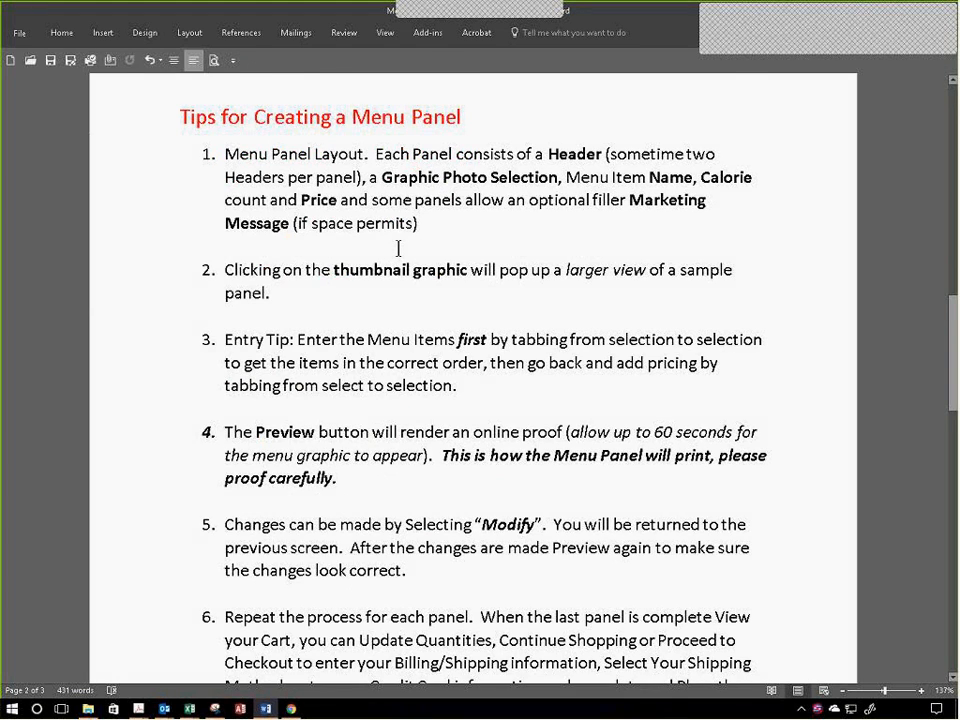
pyautogui.scroll(-1, 398, 248)
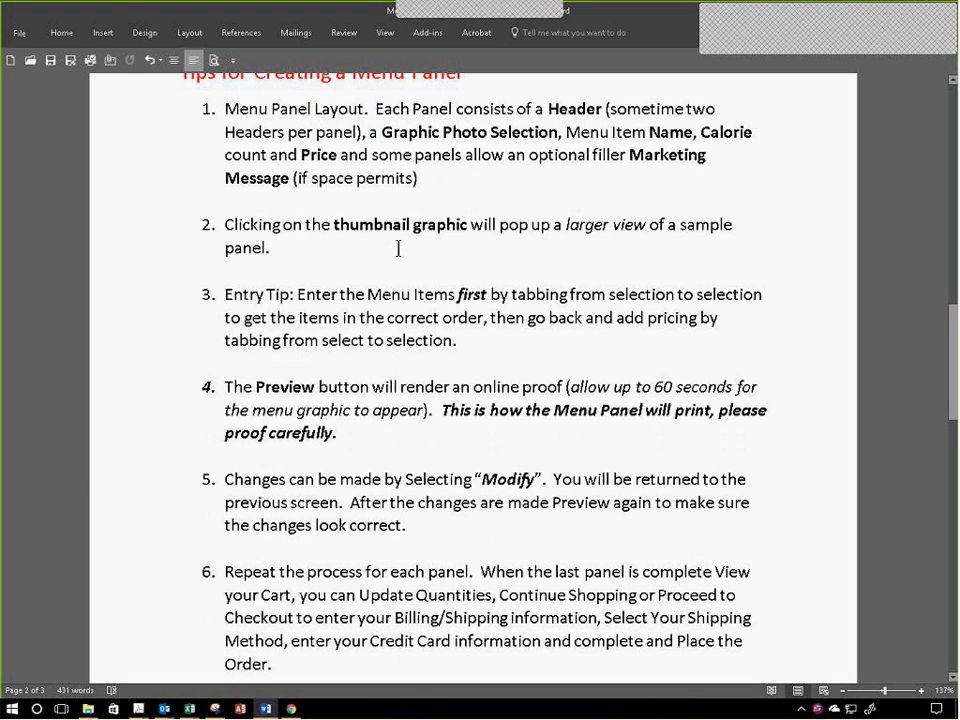
pyautogui.scroll(1, 398, 248)
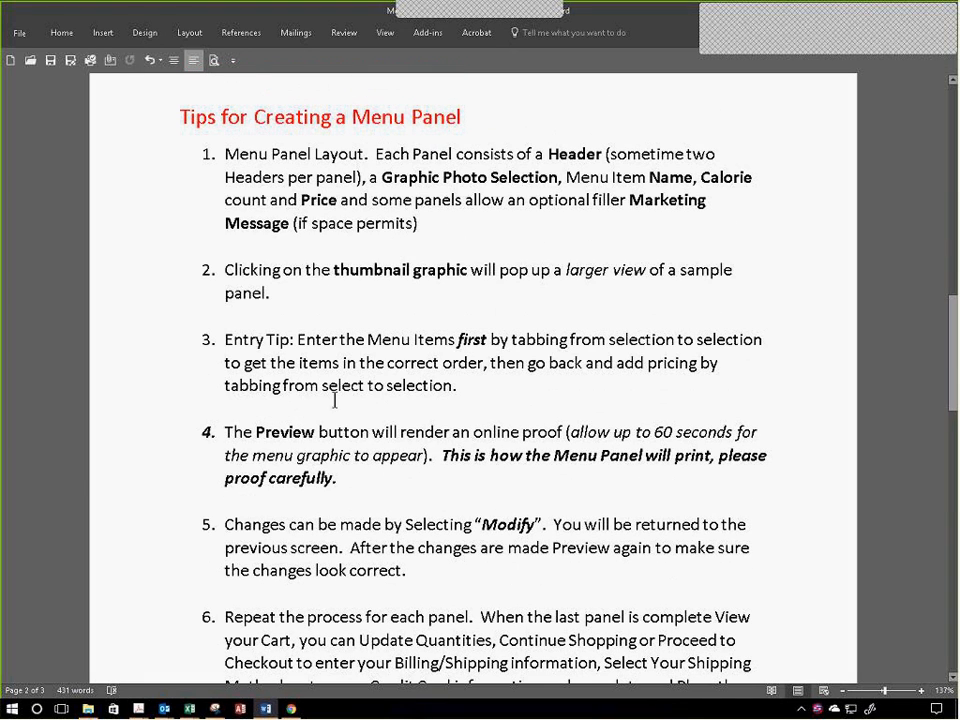
pyautogui.scroll(-3, 388, 482)
pyautogui.scroll(-1, 354, 481)
pyautogui.scroll(4, 354, 481)
pyautogui.scroll(7, 354, 481)
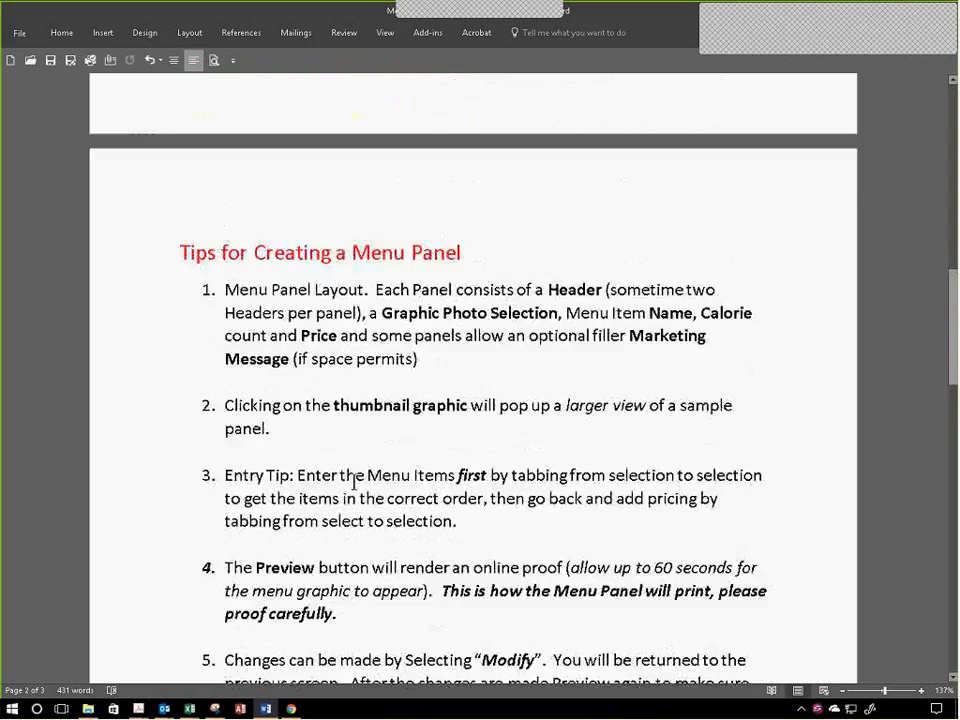
pyautogui.scroll(-2, 289, 602)
pyautogui.scroll(-3, 289, 602)
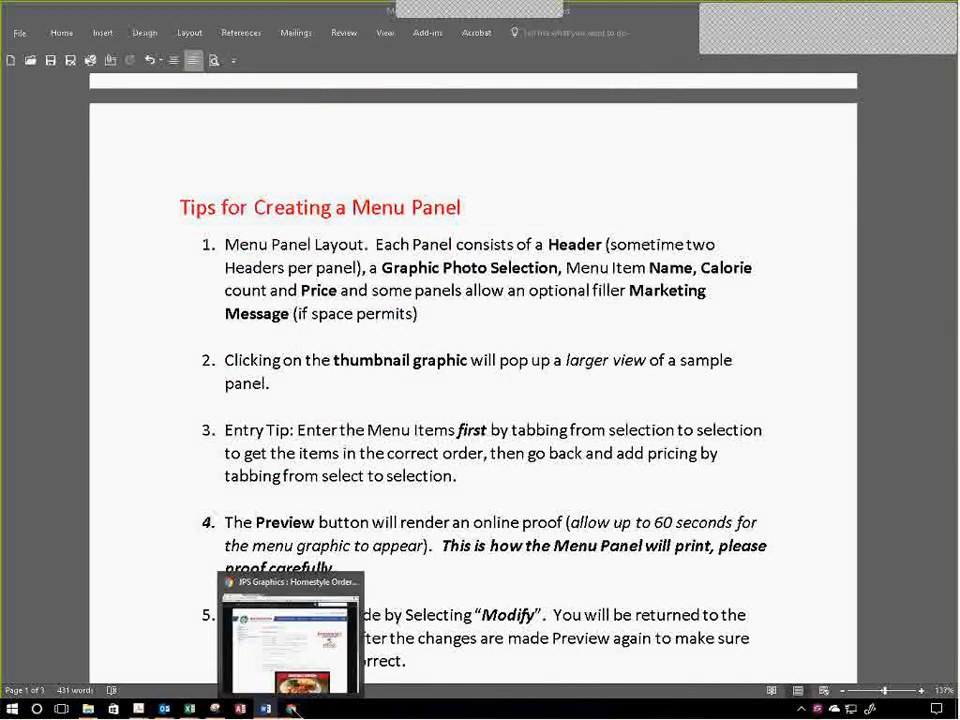
# - Switch back to Chrome, proof the generated Chicken Seafood Panel and reopen its customization form for modification
pyautogui.click(291, 709)
pyautogui.scroll(-4, 375, 430)
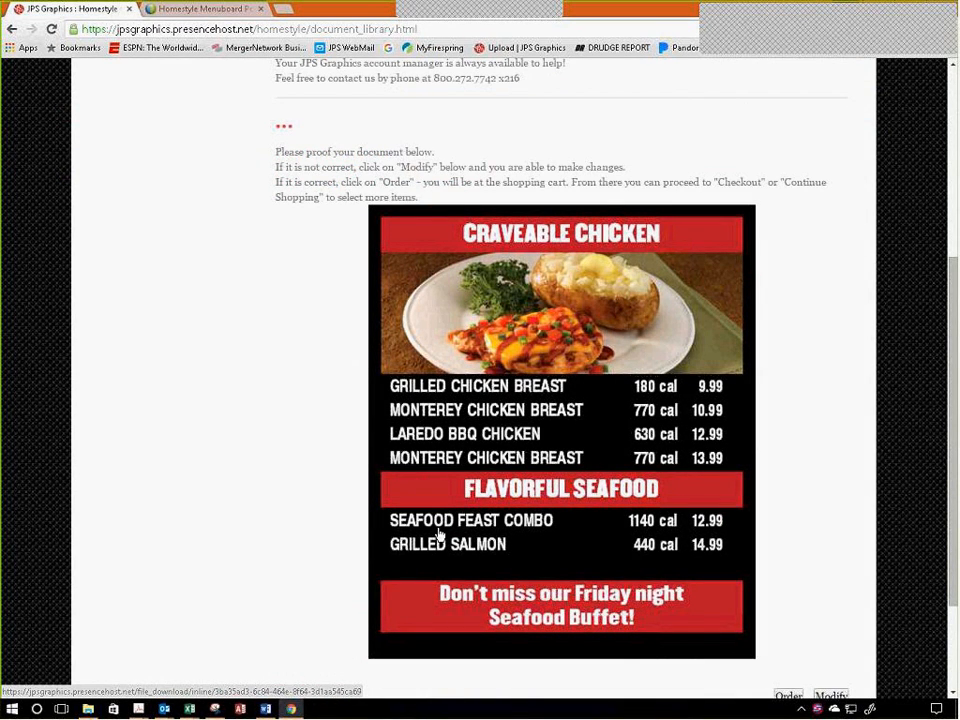
pyautogui.scroll(-1, 514, 463)
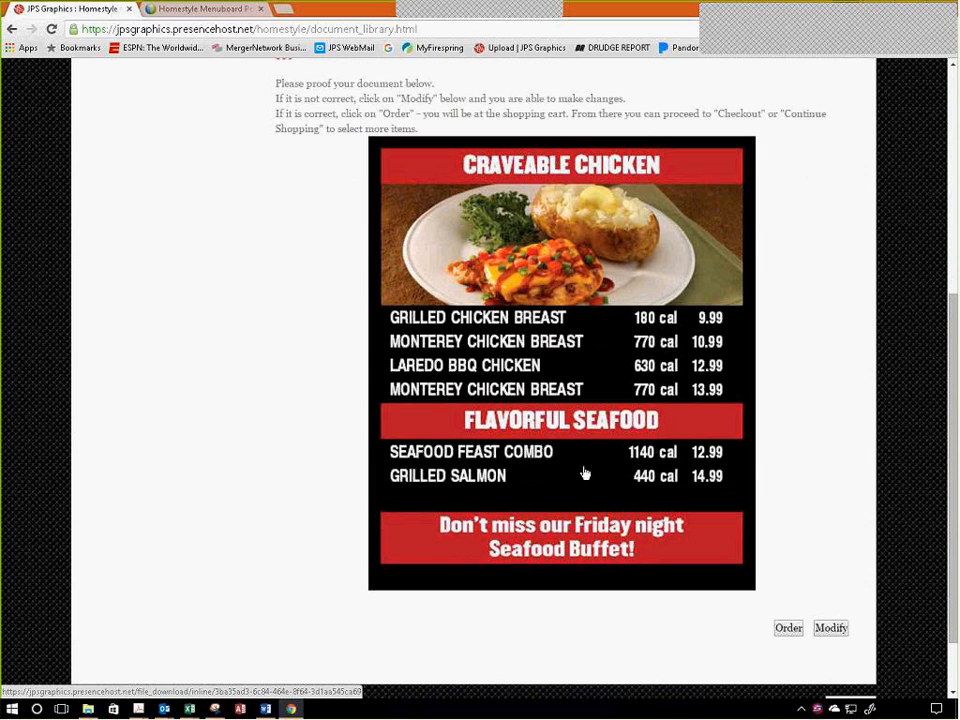
pyautogui.click(789, 631)
pyautogui.click(832, 629)
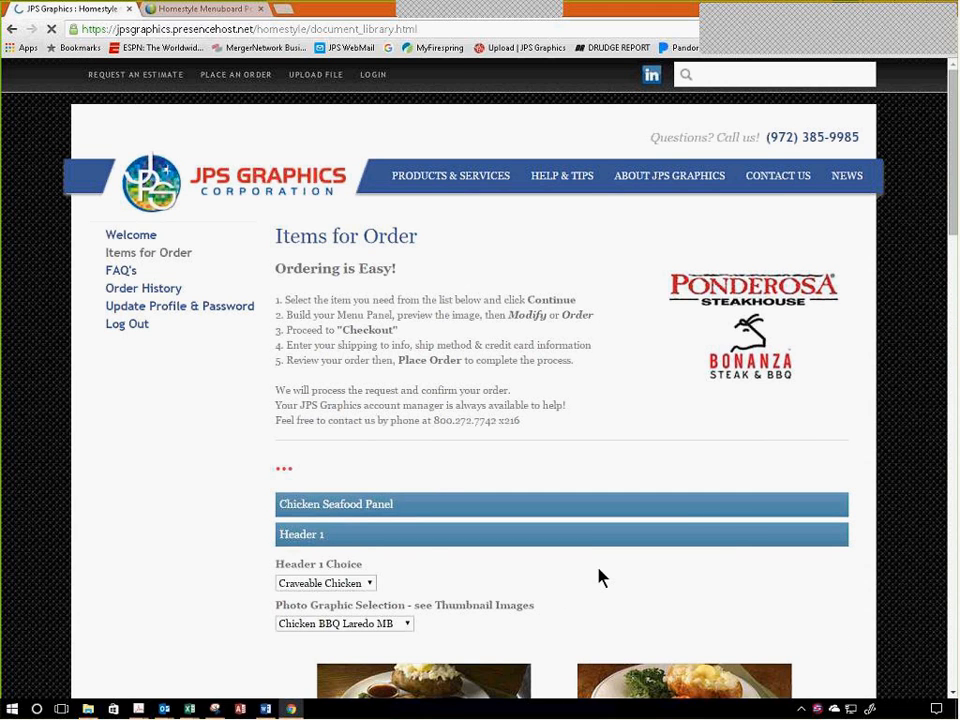
pyautogui.scroll(-9, 602, 578)
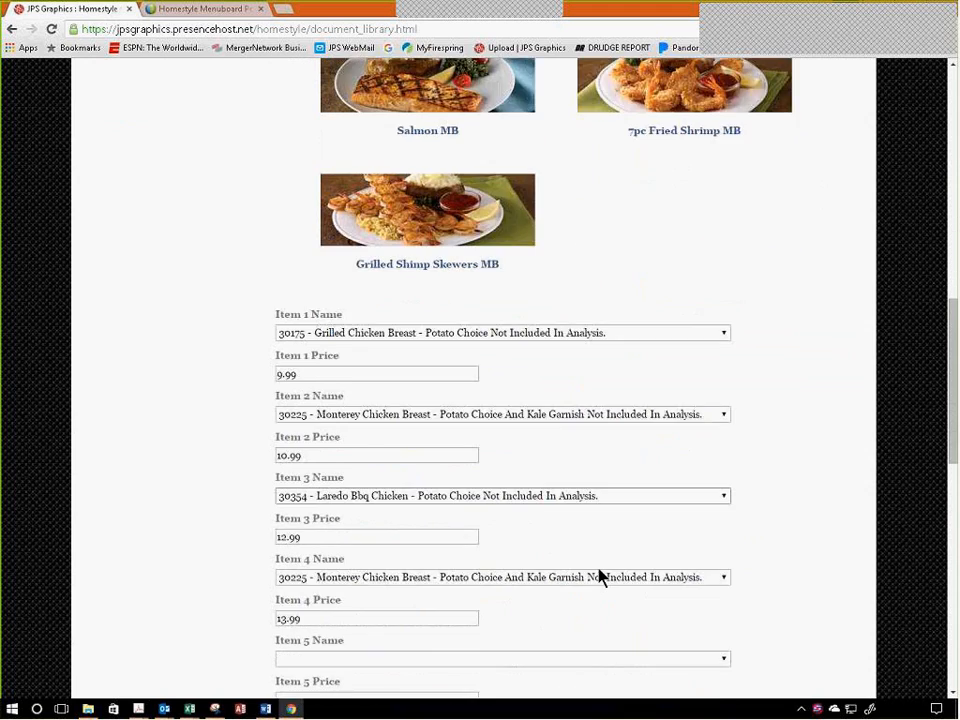
# - Change the Item 2 name in the first header section to "30350 - Chicken Strips Entrée - 4 Pcs.", keeping its 10.99 price
pyautogui.scroll(-3, 600, 577)
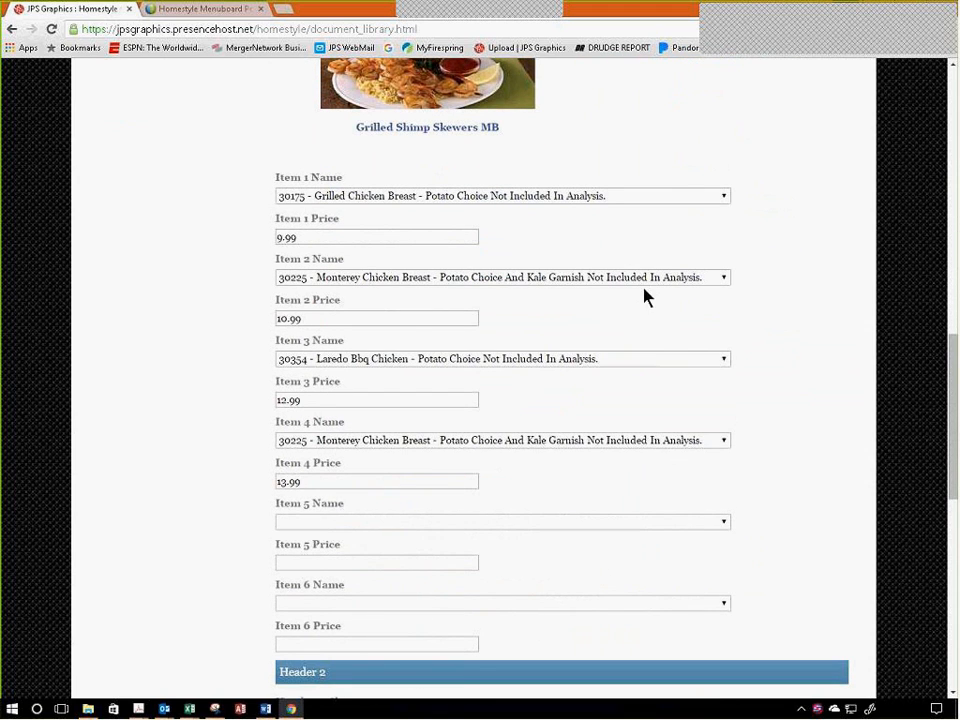
pyautogui.click(723, 277)
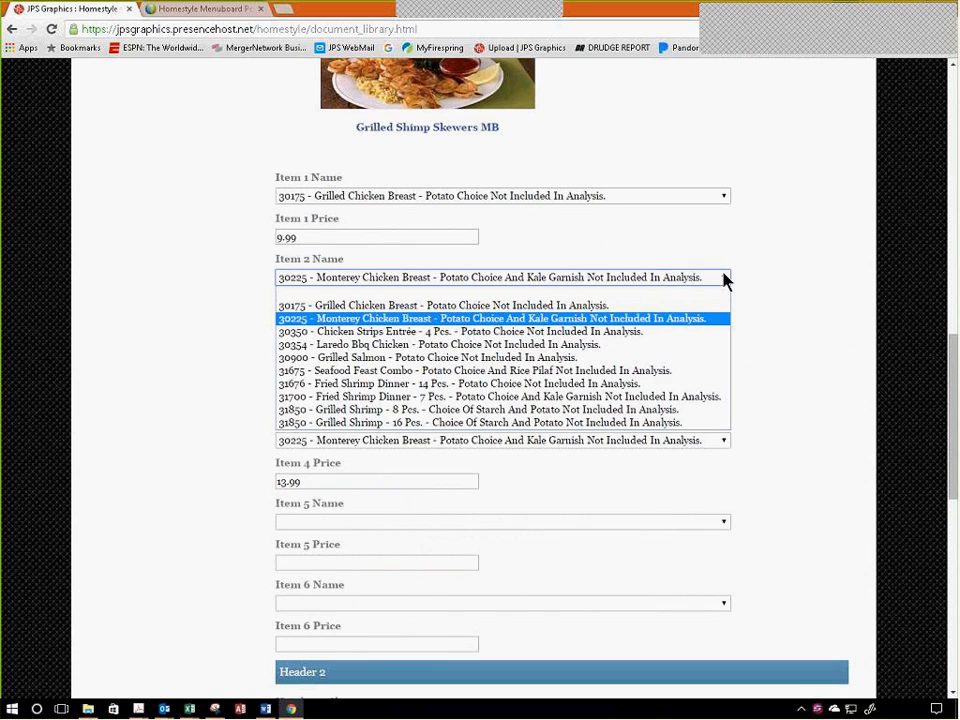
pyautogui.click(589, 331)
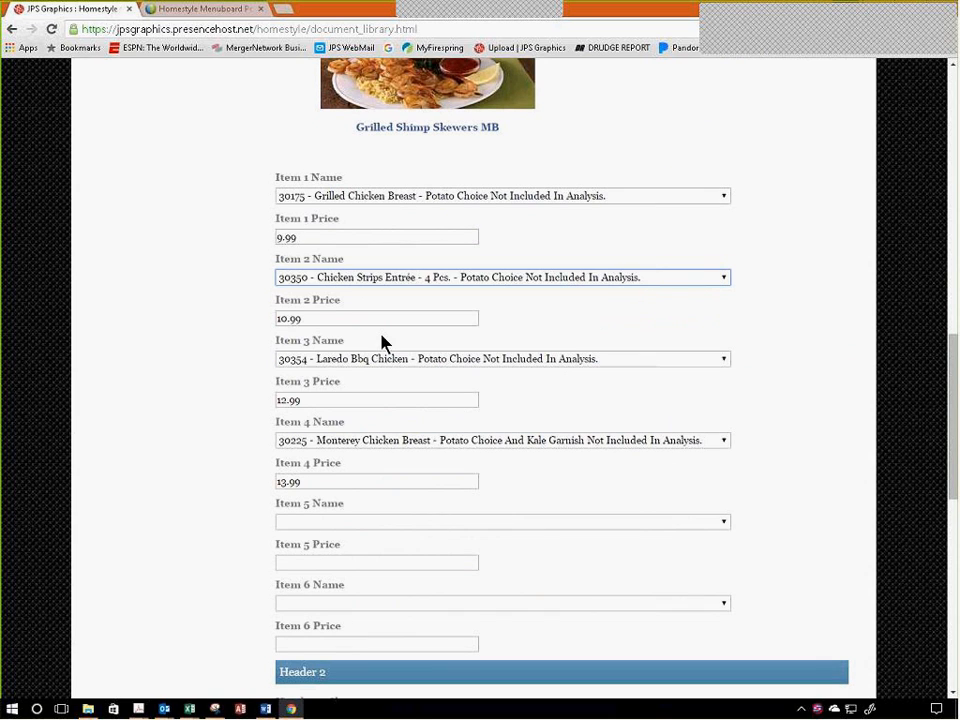
pyautogui.moveTo(332, 317); pyautogui.dragTo(280, 318)
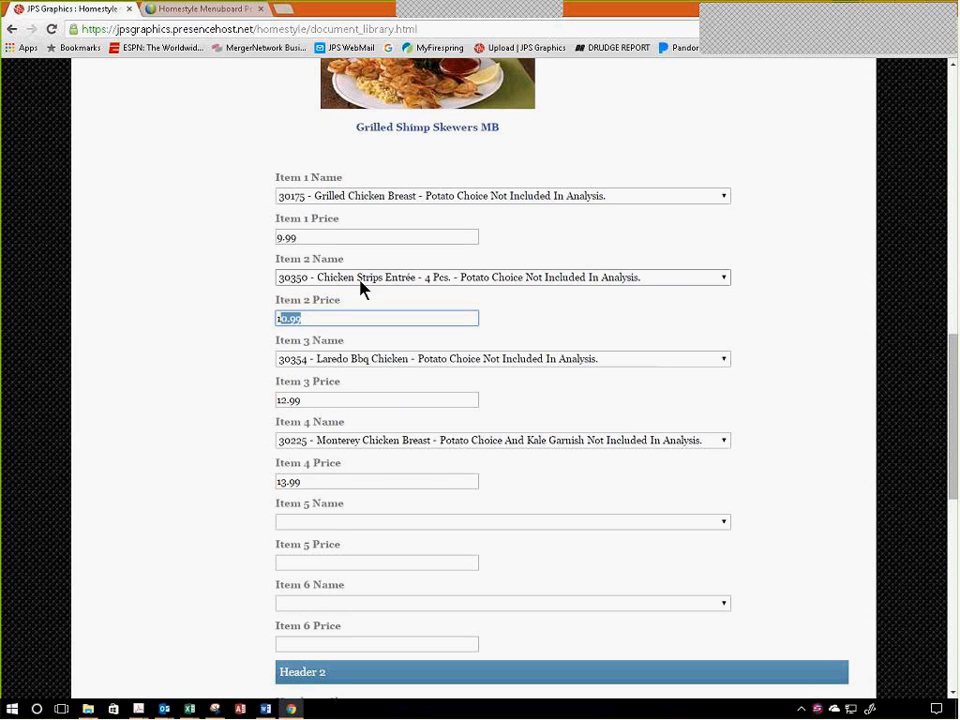
pyautogui.click(511, 404)
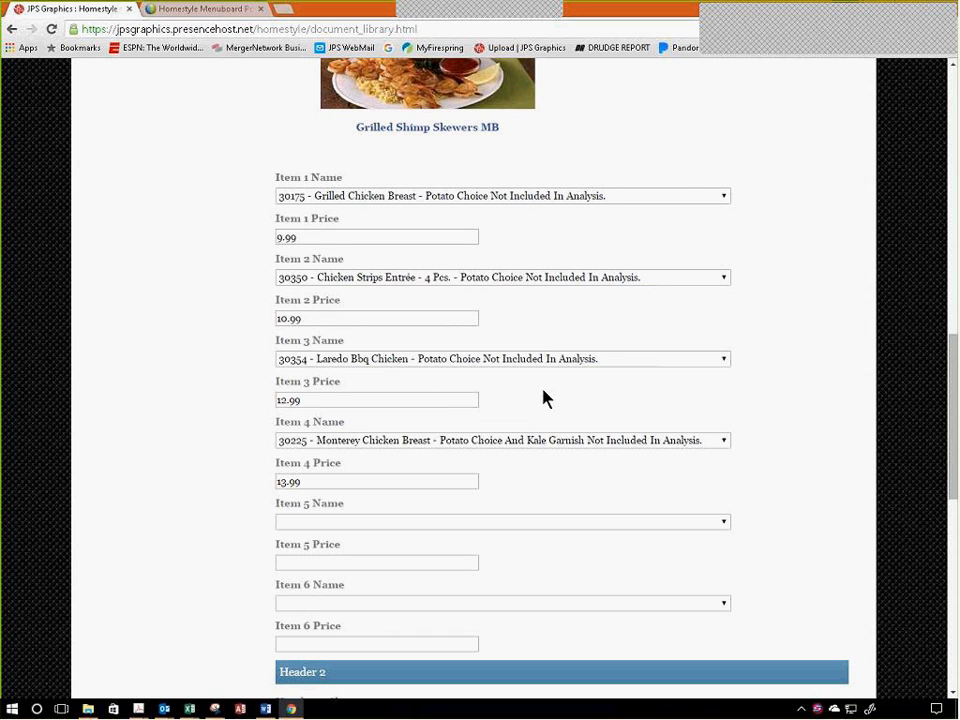
# - Regenerate the panel preview from the modified customization form
pyautogui.scroll(-5, 544, 399)
pyautogui.scroll(-2, 544, 399)
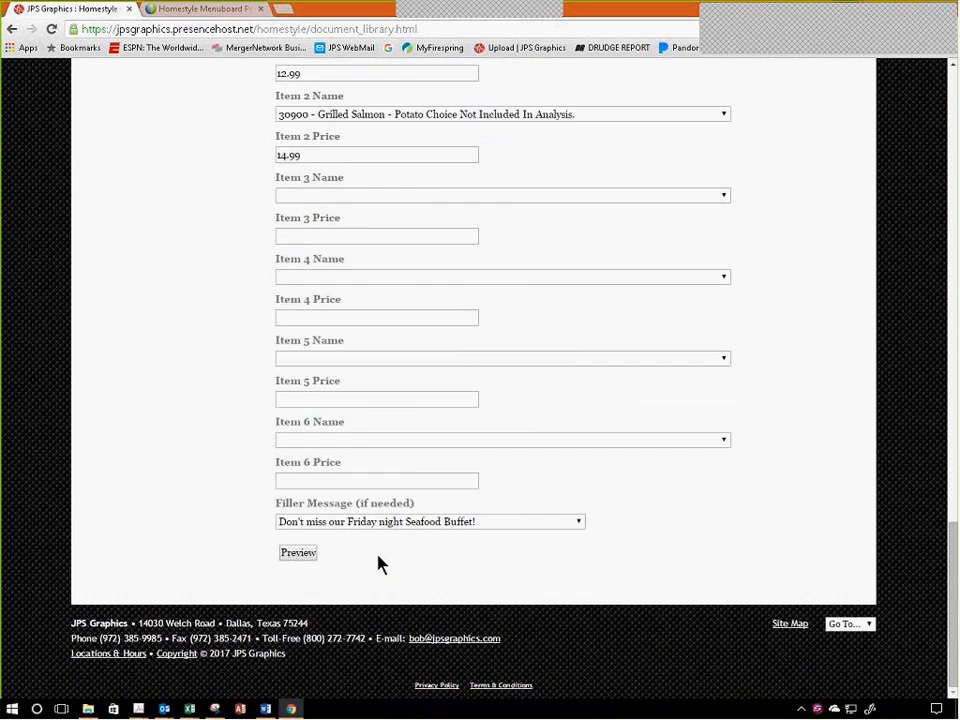
pyautogui.click(300, 556)
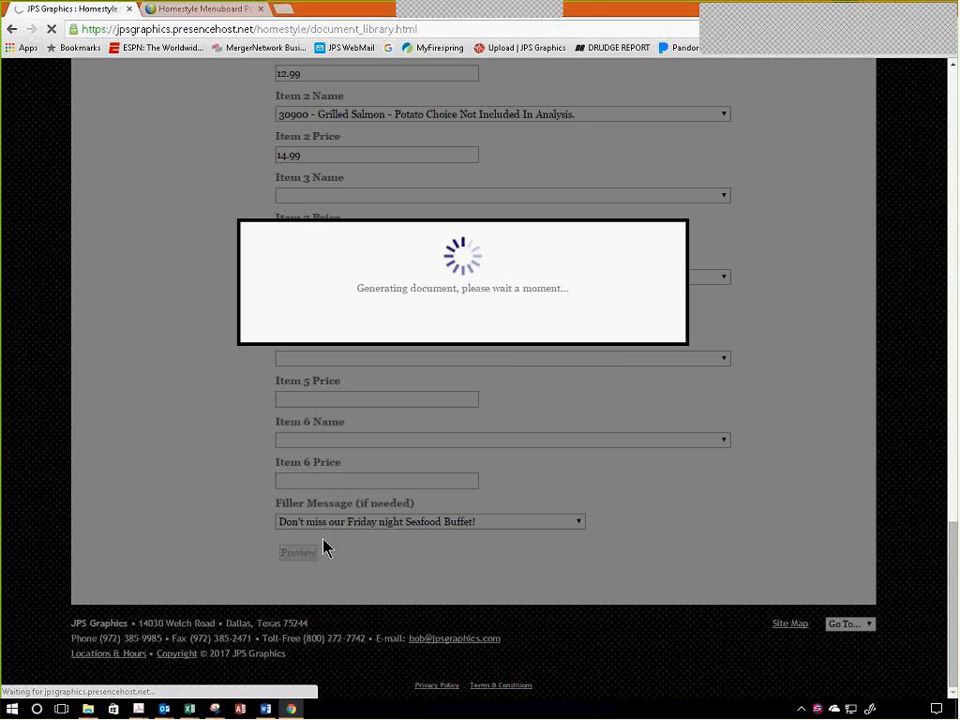
# - Proof the regenerated Chicken Seafood Panel and submit it for order
pyautogui.scroll(-3, 377, 527)
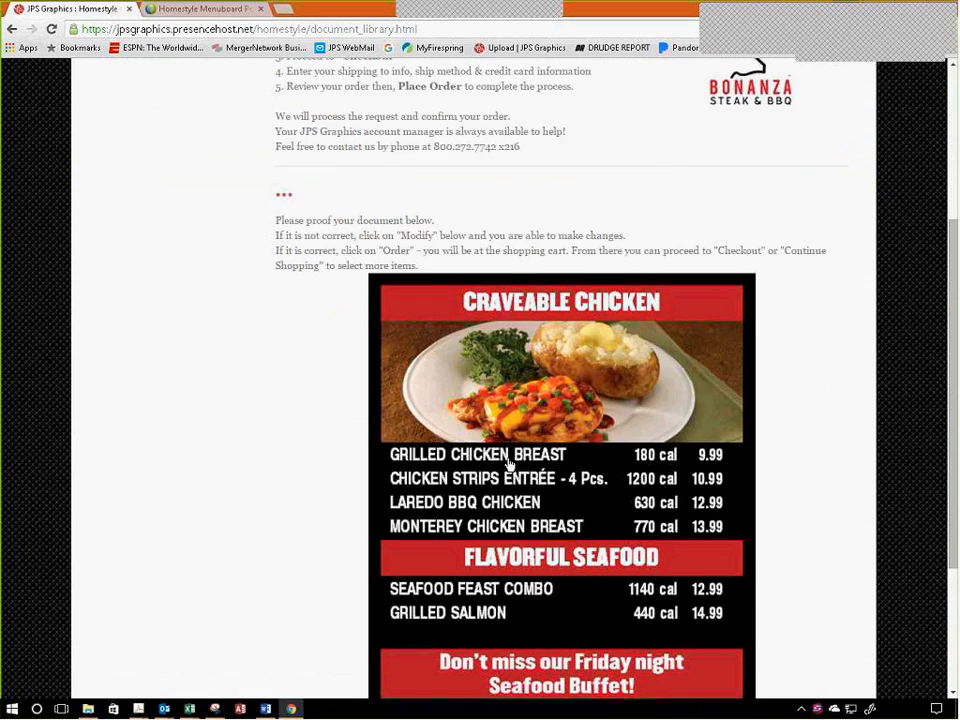
pyautogui.scroll(-2, 508, 465)
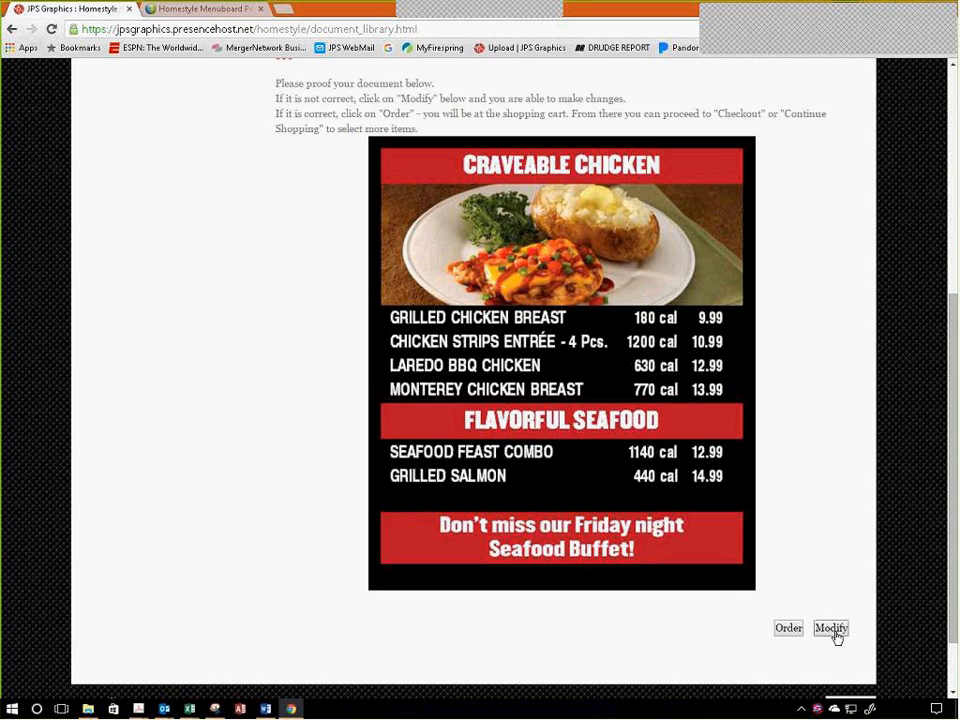
pyautogui.click(789, 629)
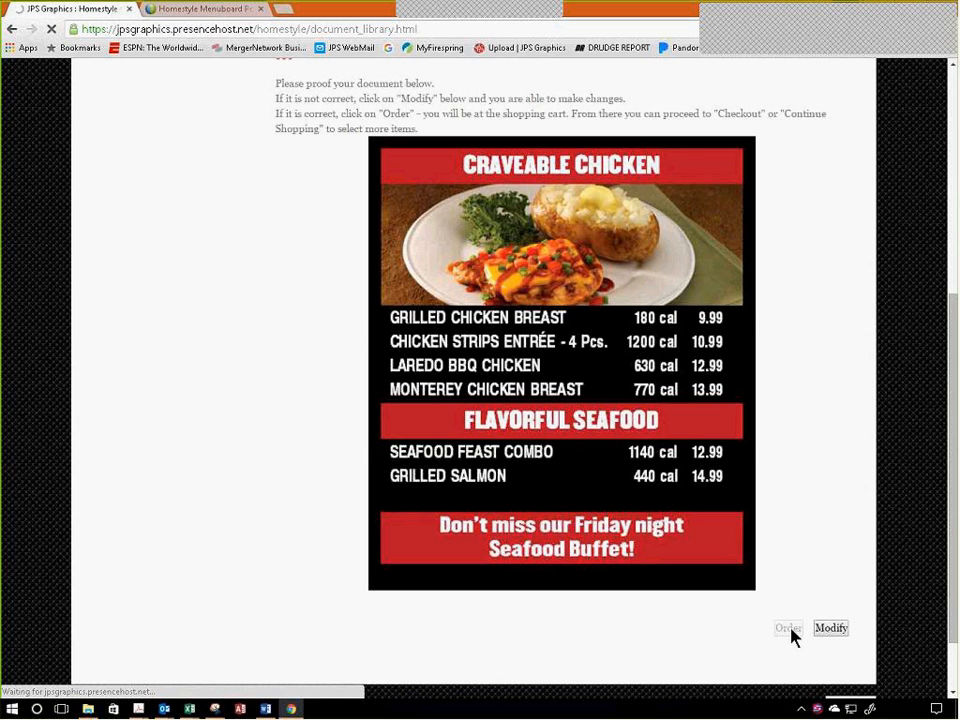
# - Review the panels, their selected options and the order total in the shopping cart, and proceed to checkout
pyautogui.scroll(-2, 670, 507)
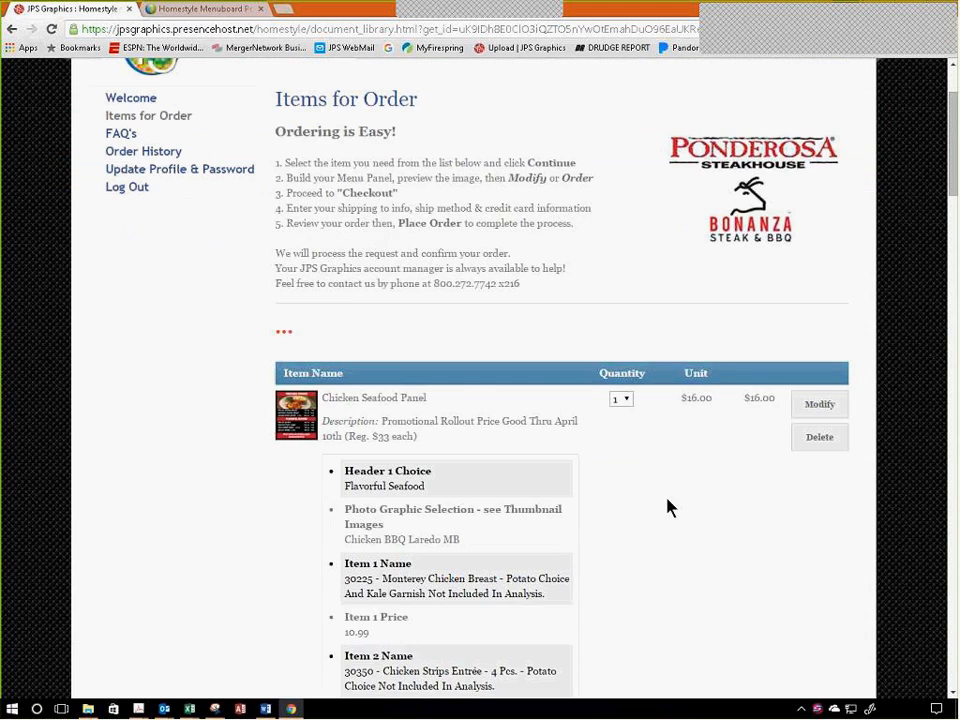
pyautogui.scroll(-2, 657, 511)
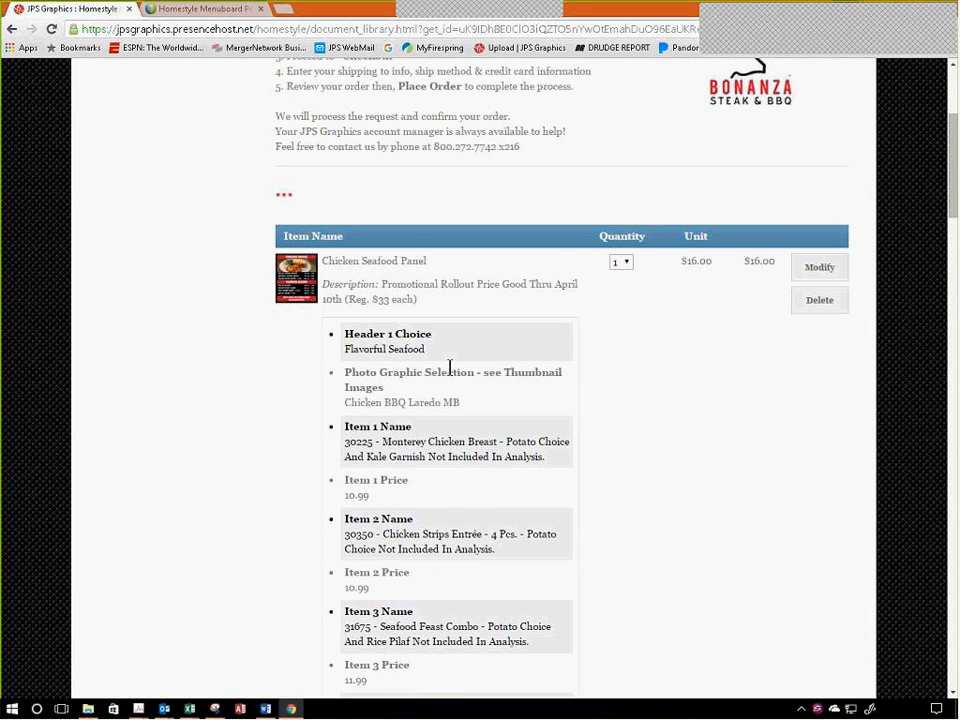
pyautogui.scroll(-5, 465, 378)
pyautogui.scroll(-5, 473, 385)
pyautogui.scroll(6, 473, 385)
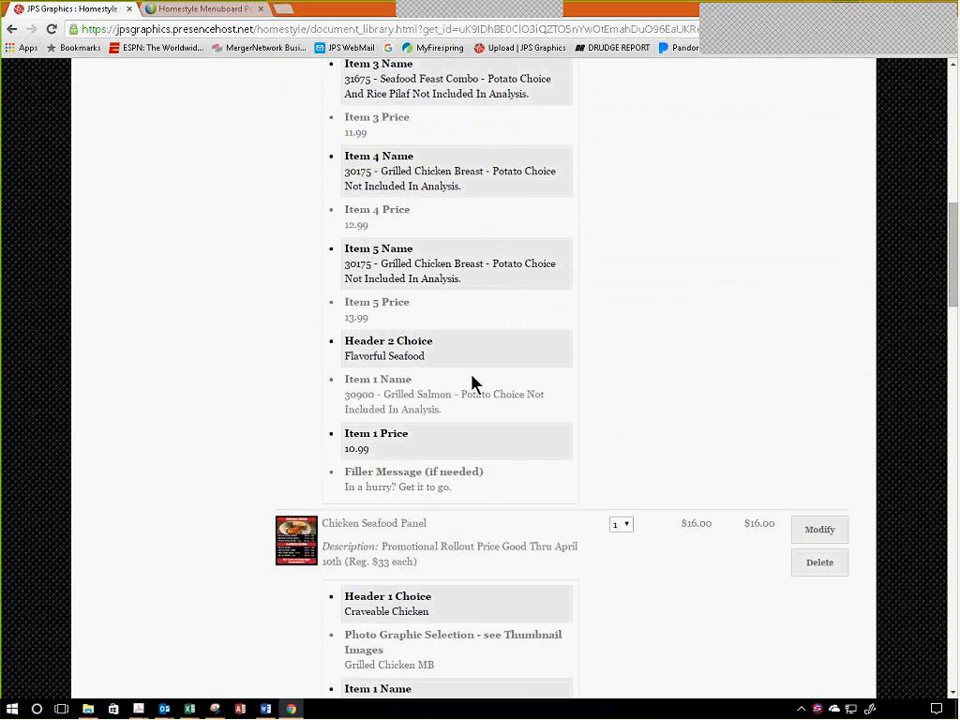
pyautogui.scroll(4, 473, 385)
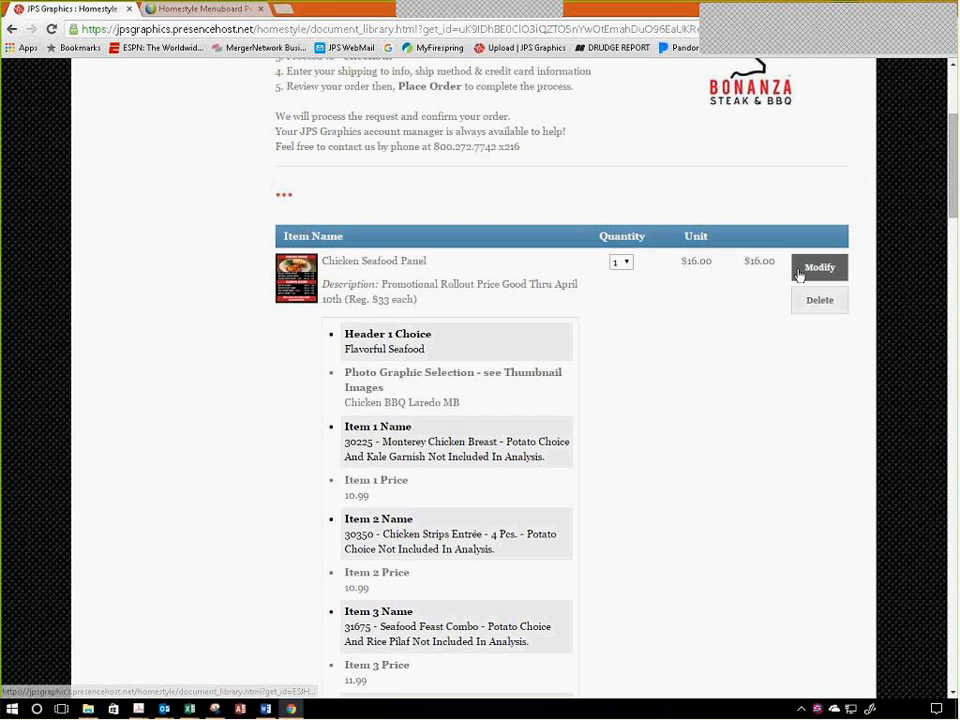
pyautogui.scroll(-1, 671, 381)
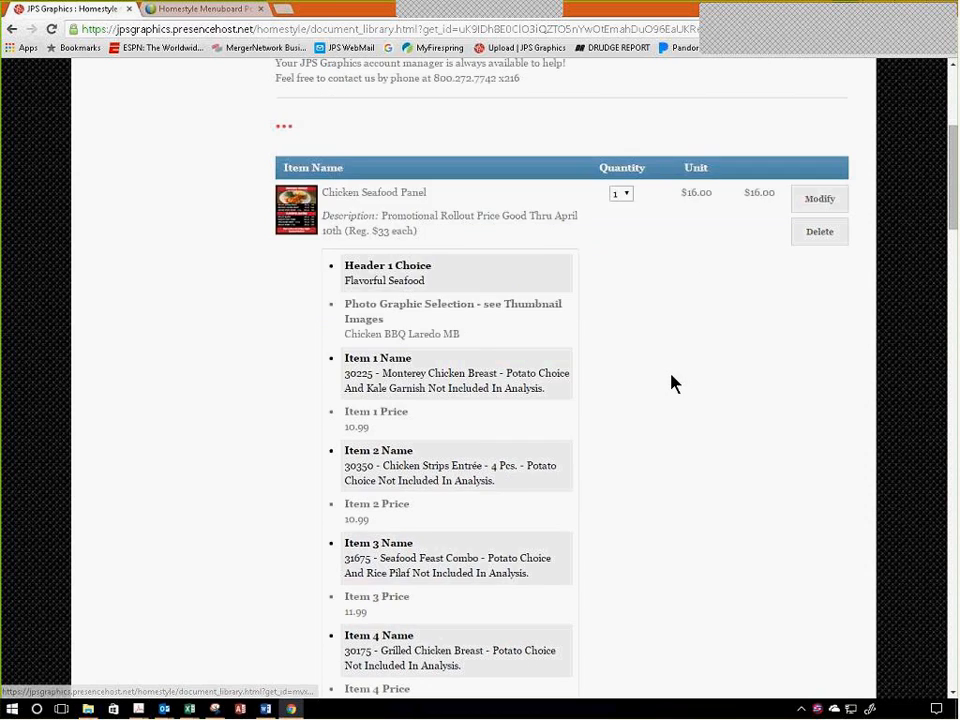
pyautogui.scroll(-20, 675, 386)
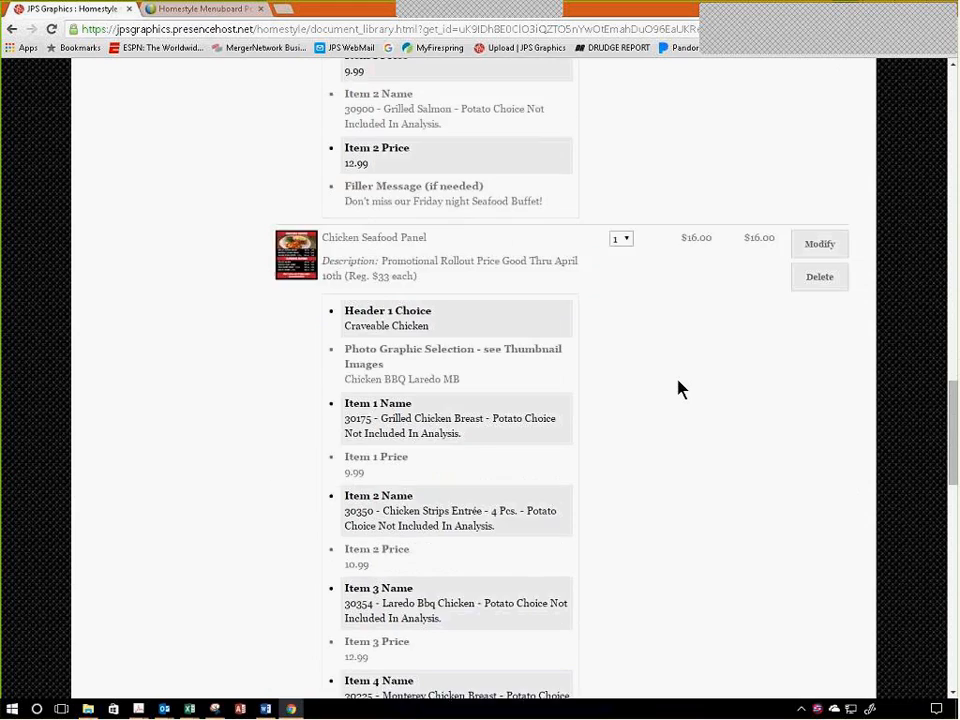
pyautogui.scroll(-15, 677, 388)
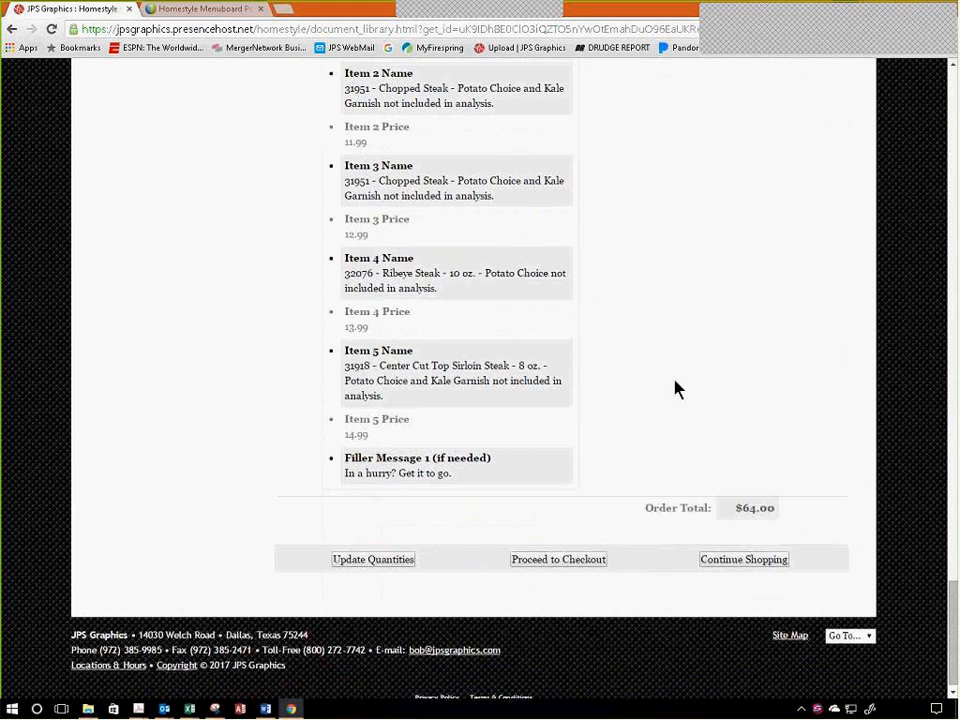
pyautogui.scroll(-1, 676, 389)
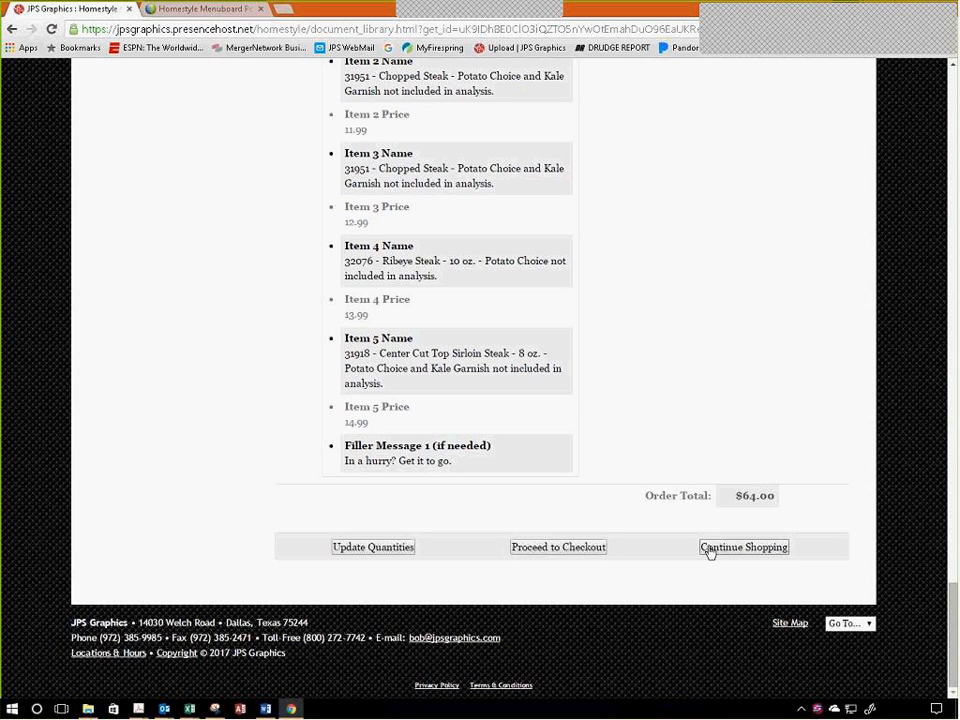
pyautogui.click(553, 553)
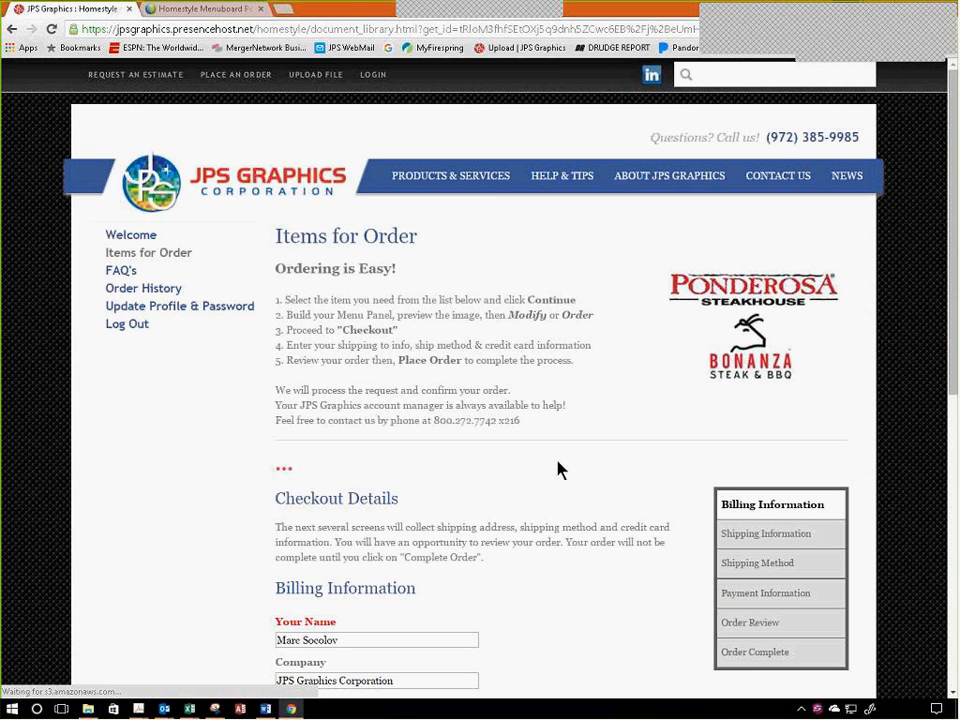
# - Check the billing information, continue through checkout and review the available FedEx shipping methods
pyautogui.scroll(-2, 550, 475)
pyautogui.scroll(-2, 543, 480)
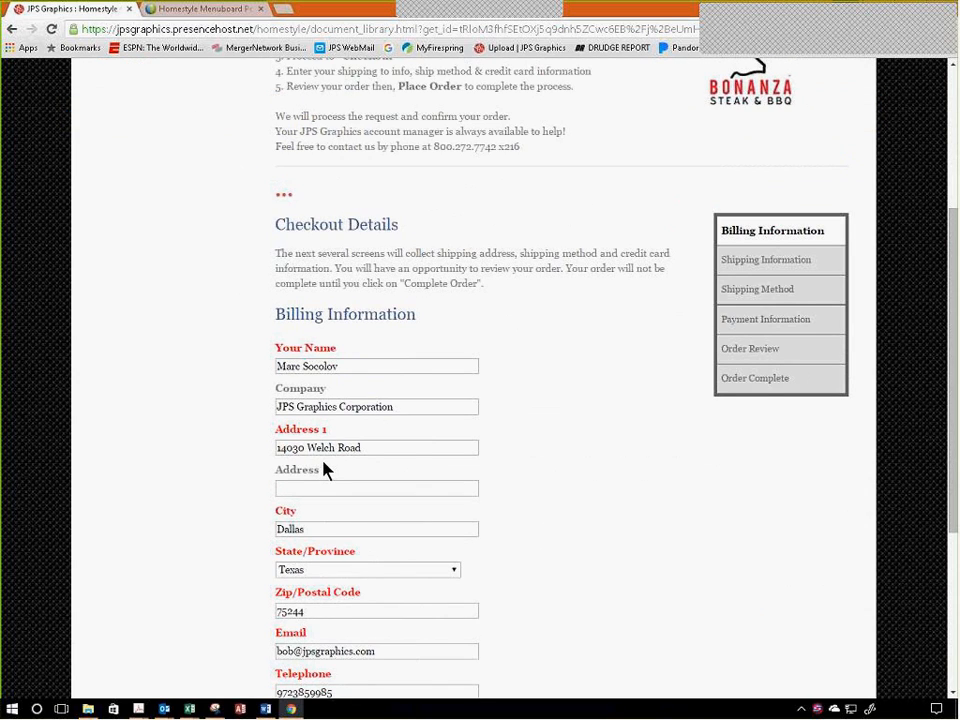
pyautogui.scroll(-1, 325, 470)
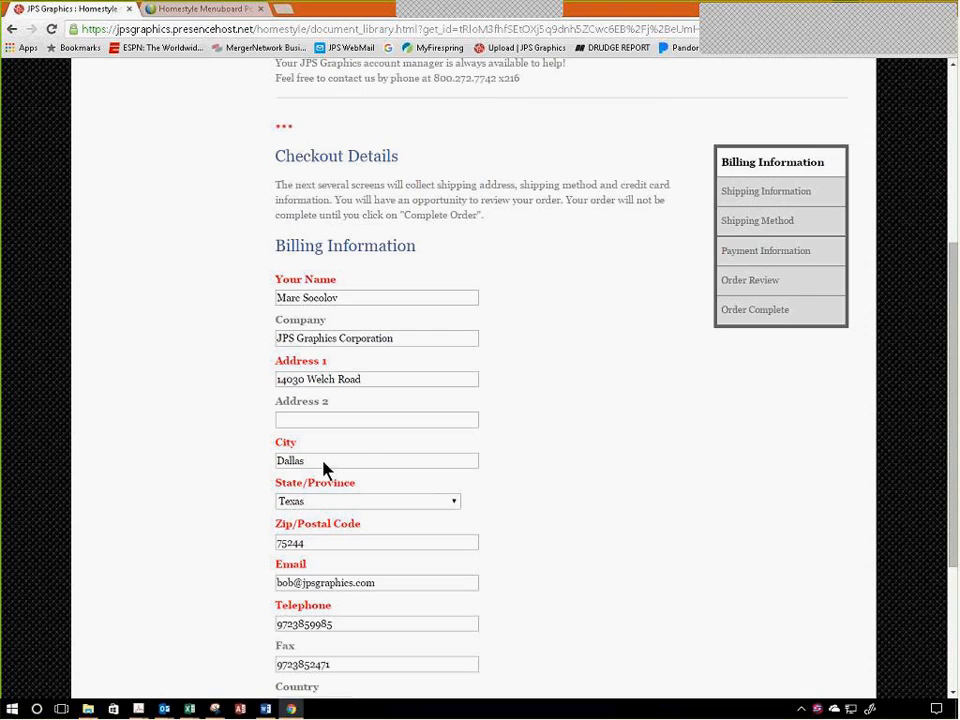
pyautogui.scroll(-2, 321, 467)
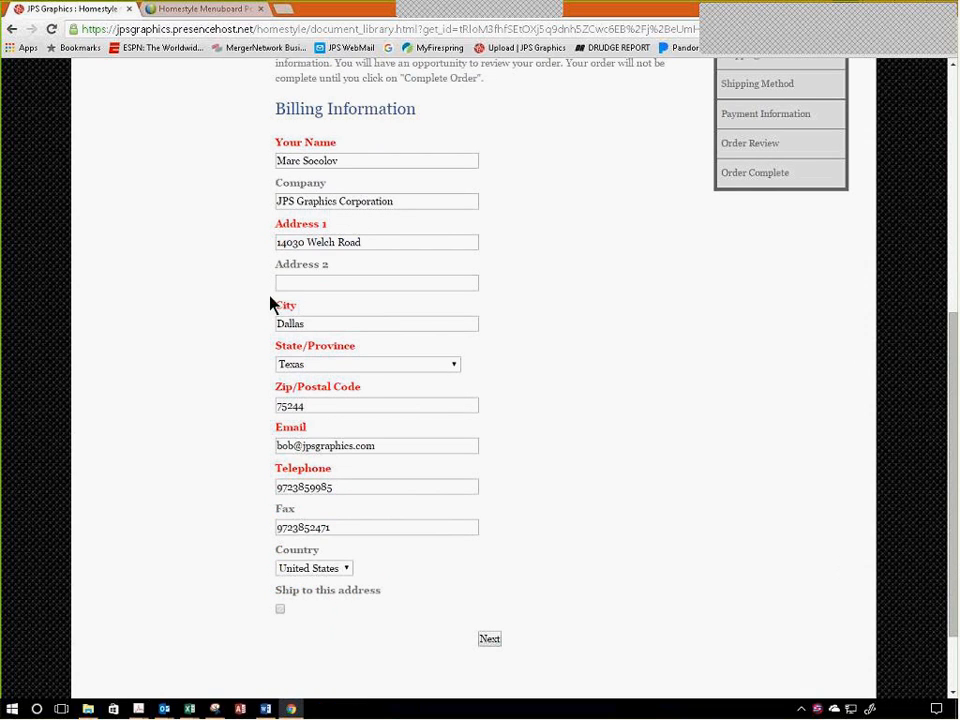
pyautogui.scroll(-1, 290, 362)
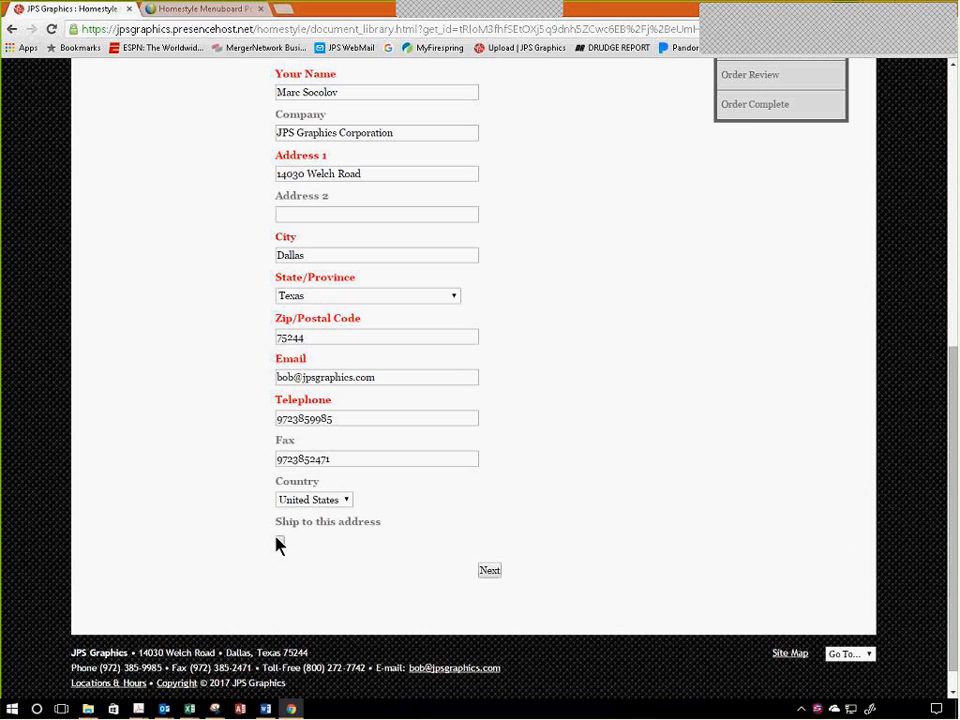
pyautogui.click(489, 570)
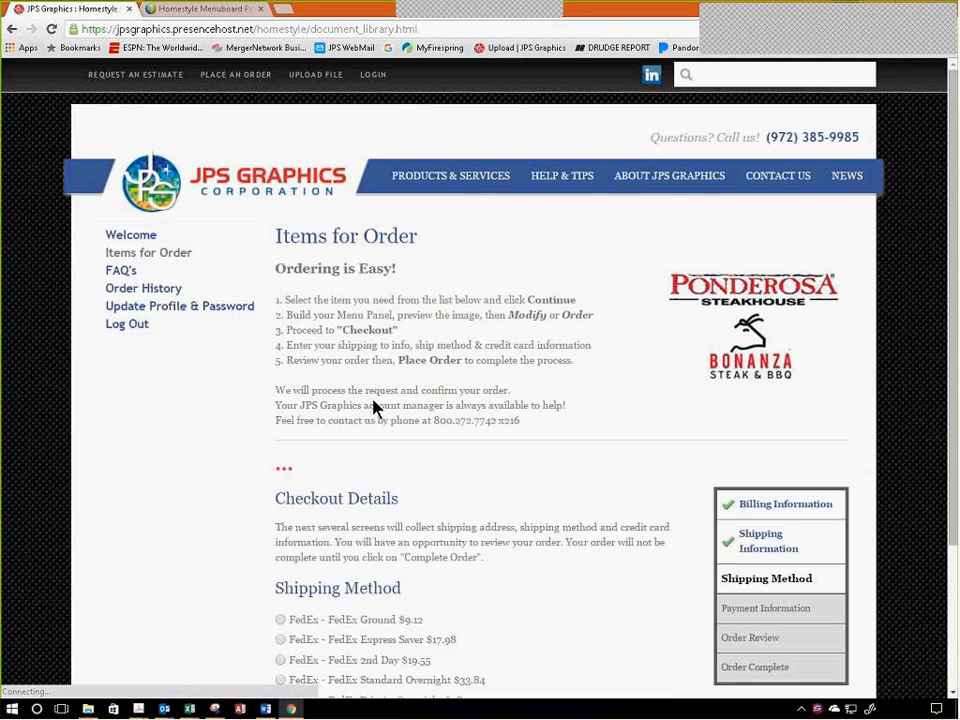
pyautogui.scroll(-2, 307, 470)
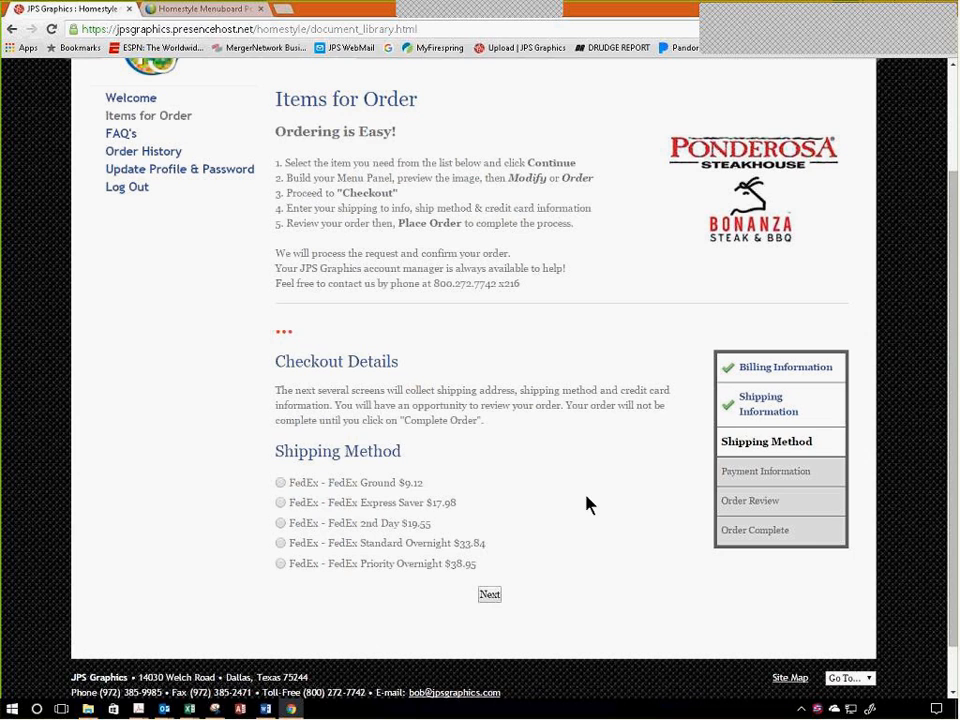
pyautogui.scroll(1, 589, 505)
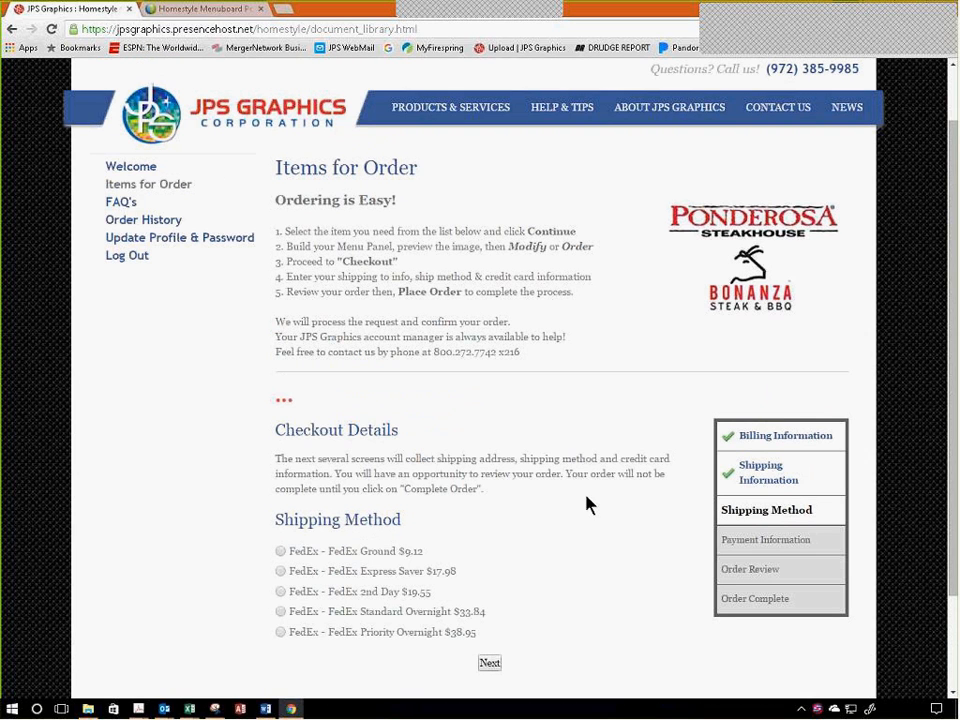
# - Open the portal's FAQ's page and look through its questions on ordering, menu items and panel layout
pyautogui.click(114, 205)
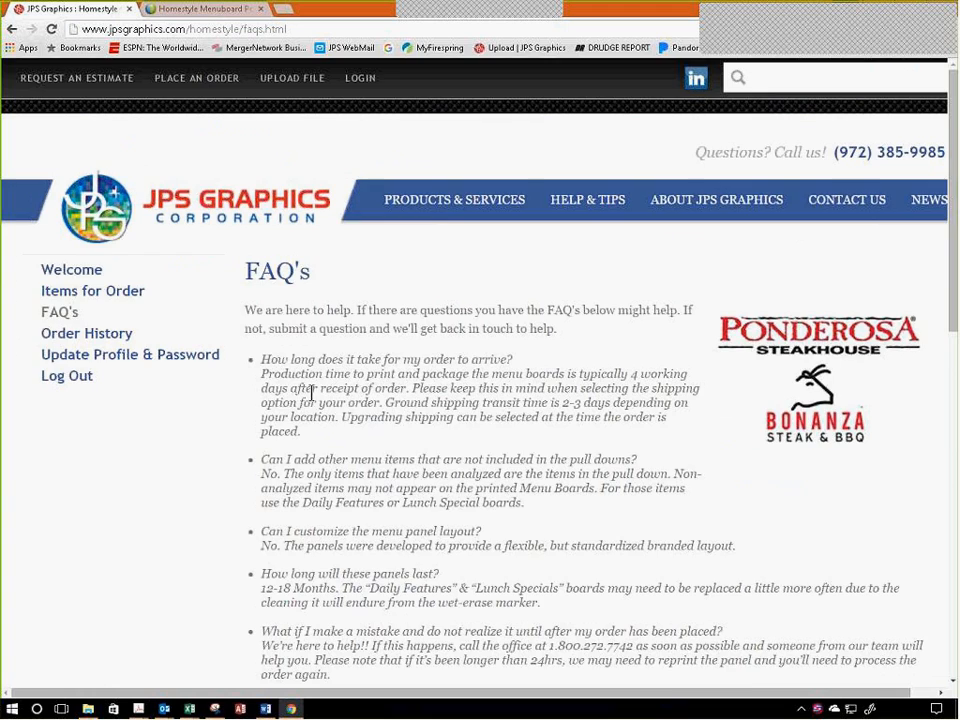
pyautogui.scroll(-3, 310, 392)
pyautogui.scroll(3, 310, 392)
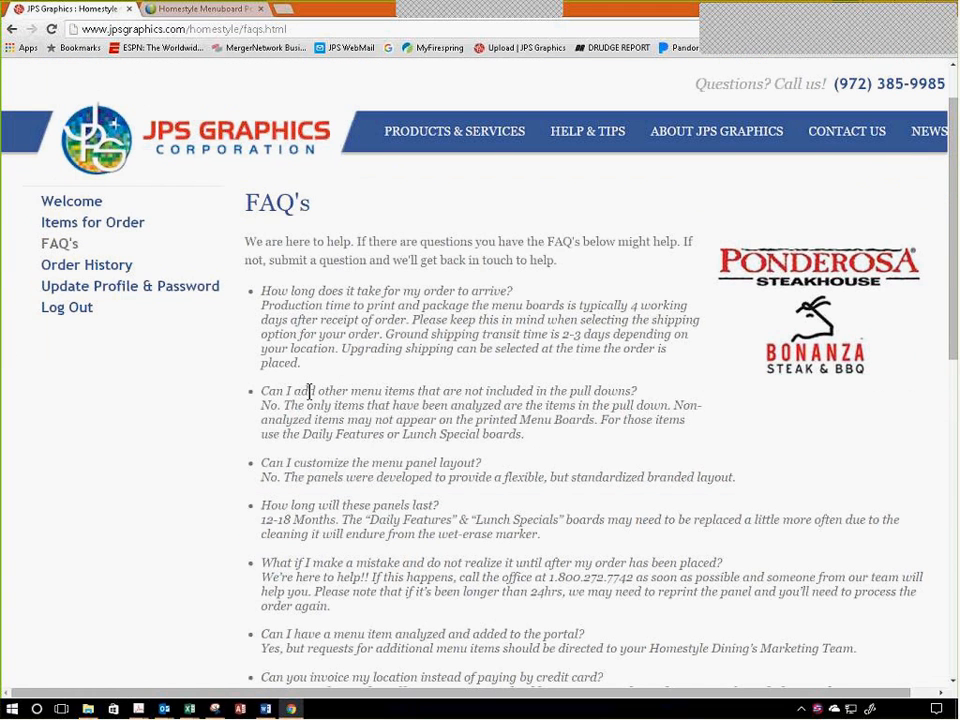